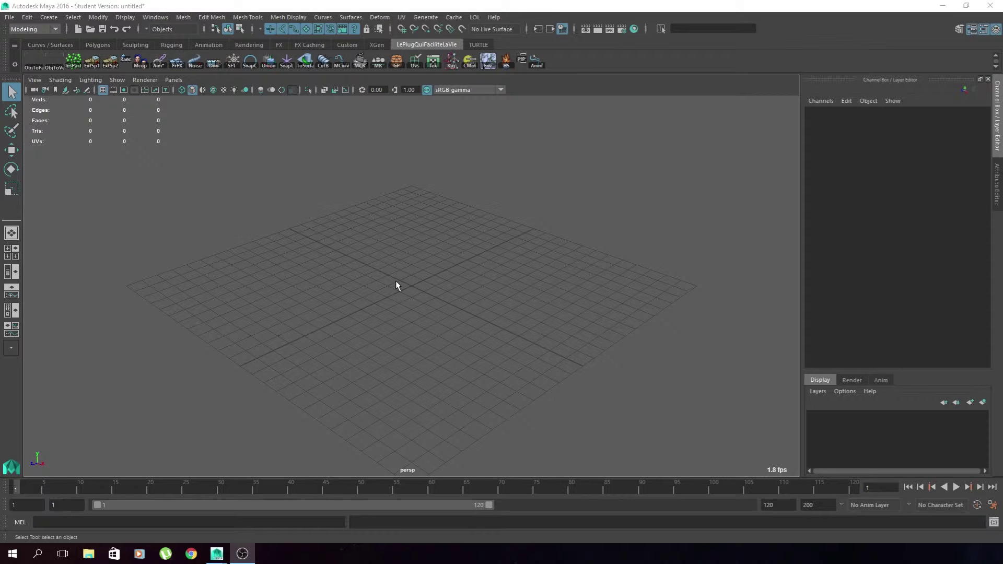
# Open the Multi Camera Render tool, show its render layer creation options, and move its window clear of the grid centre.
pyautogui.click(360, 61)
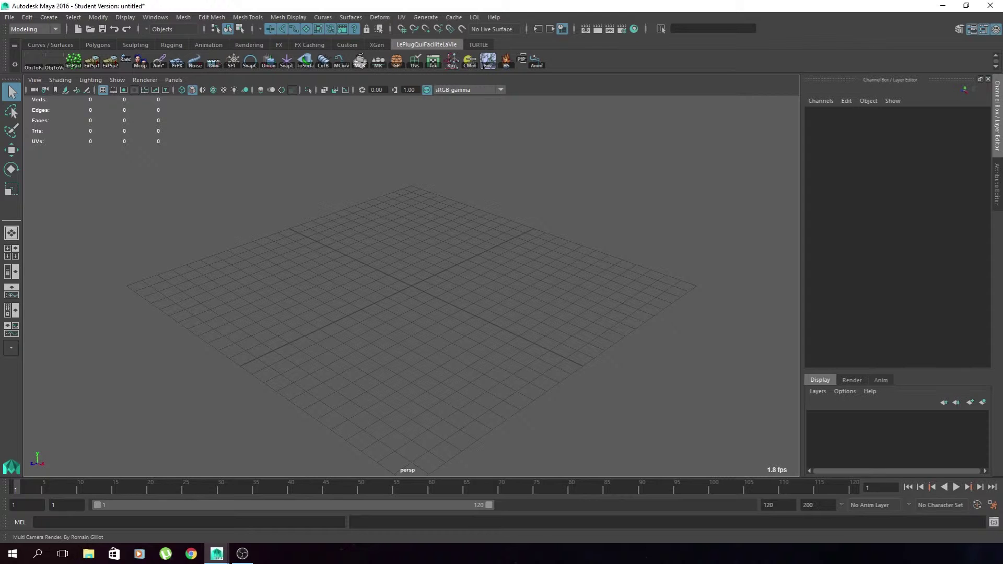
pyautogui.moveTo(542, 432); pyautogui.dragTo(541, 384)
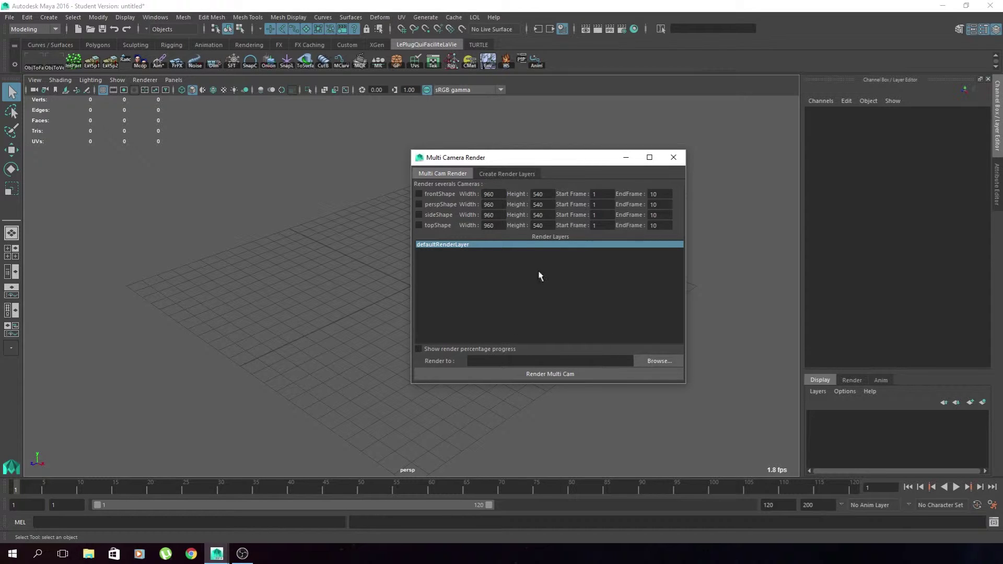
pyautogui.click(507, 174)
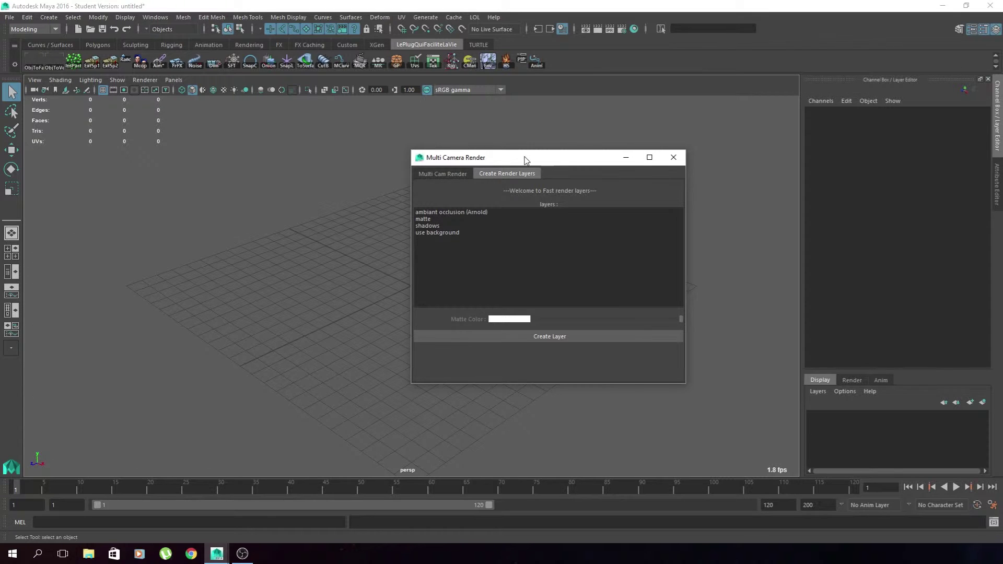
pyautogui.moveTo(525, 159); pyautogui.dragTo(649, 152)
# Draw a polygon cube about 3.77 wide, 2.65 high and 1.95 deep near the centre of the grid.
pyautogui.press('g')
pyautogui.moveTo(343, 298); pyautogui.dragTo(449, 326)
pyautogui.moveTo(449, 326); pyautogui.dragTo(425, 293)
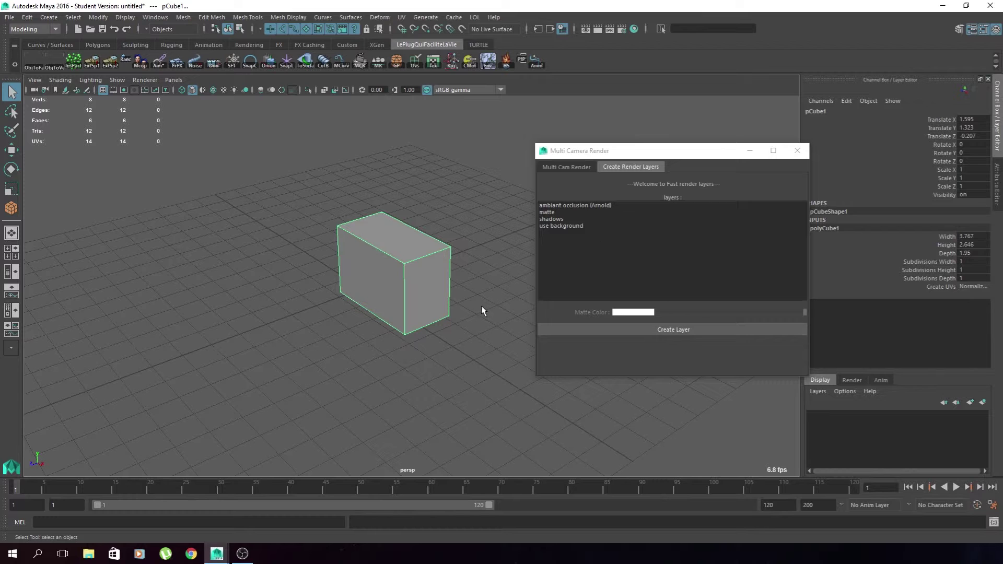
# Create a white matte render layer for the cube and compare it with the master layer.
pyautogui.click(560, 211)
pyautogui.click(655, 329)
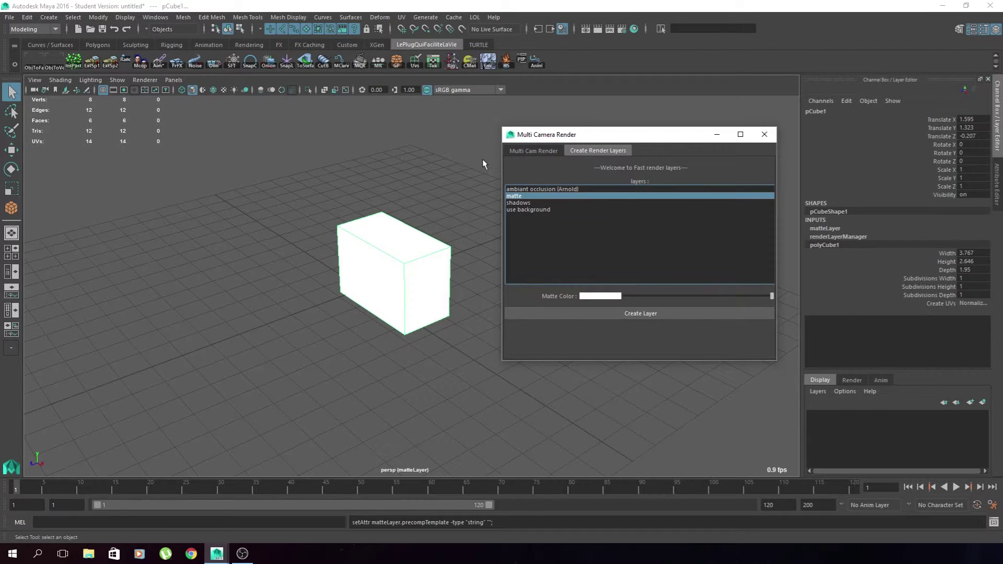
pyautogui.click(852, 379)
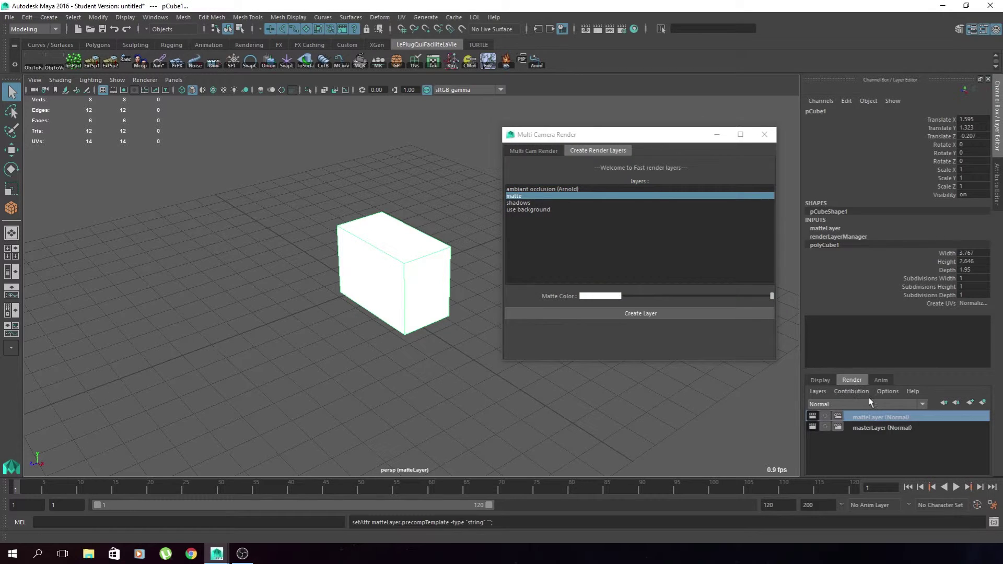
pyautogui.click(861, 428)
pyautogui.click(863, 417)
pyautogui.click(856, 428)
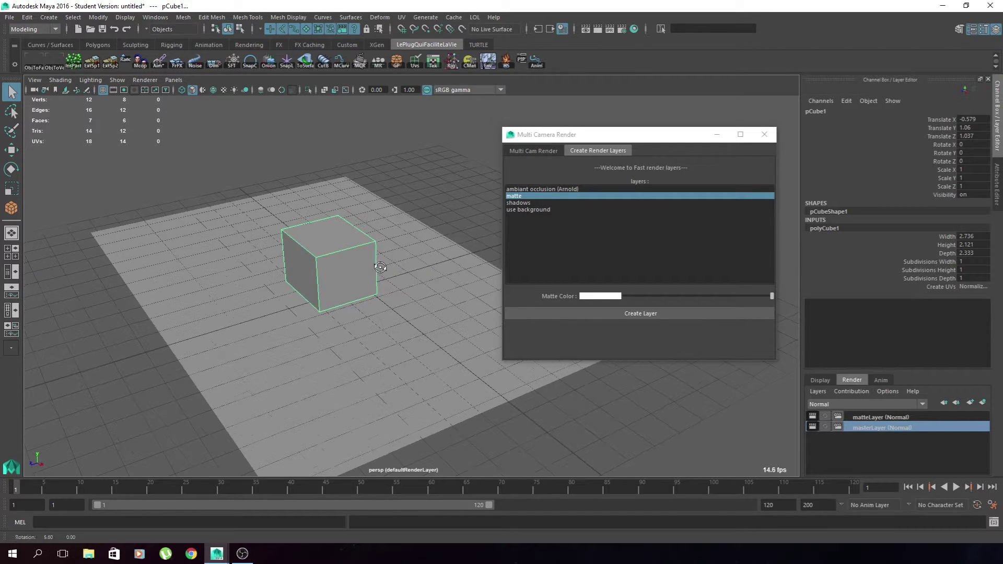
# Create a use background render layer containing the cube that stands on the plane.
pyautogui.click(346, 250)
pyautogui.click(334, 245)
pyautogui.keyDown('alt'); pyautogui.moveTo(334, 215); pyautogui.dragTo(309, 227); pyautogui.keyUp('alt')
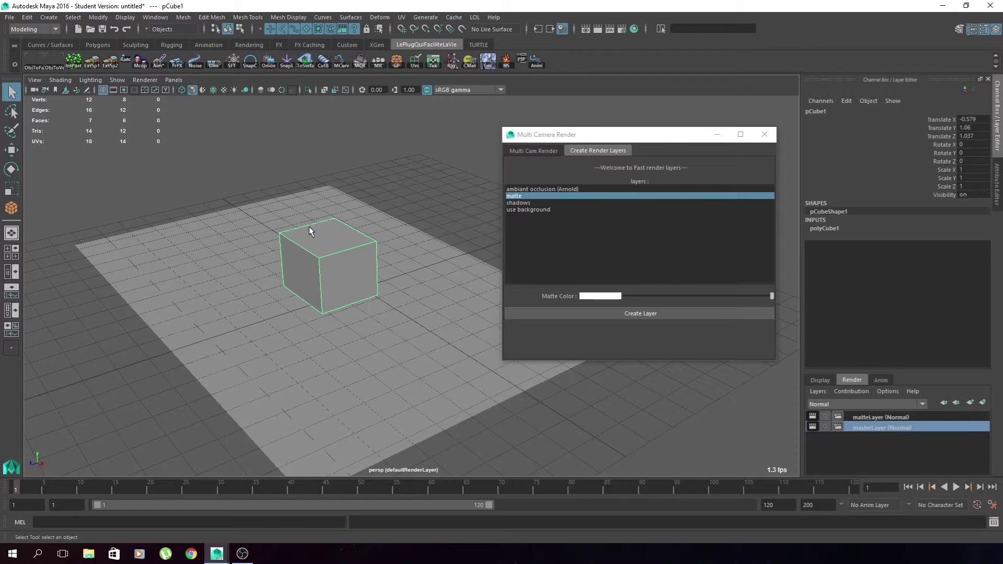
pyautogui.click(528, 209)
pyautogui.click(587, 309)
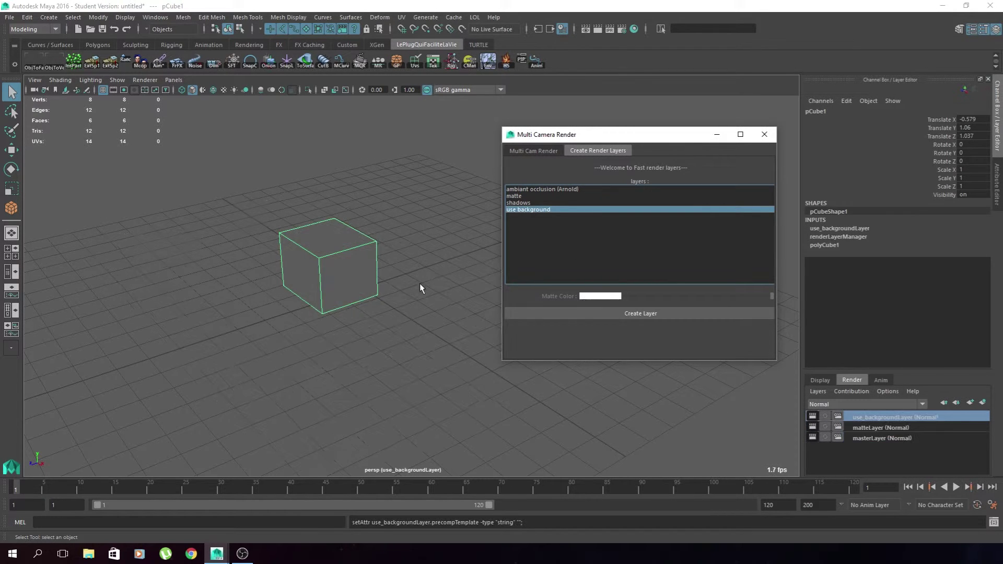
pyautogui.click(422, 291)
pyautogui.keyDown('alt'); pyautogui.moveTo(421, 291); pyautogui.dragTo(316, 275); pyautogui.keyUp('alt')
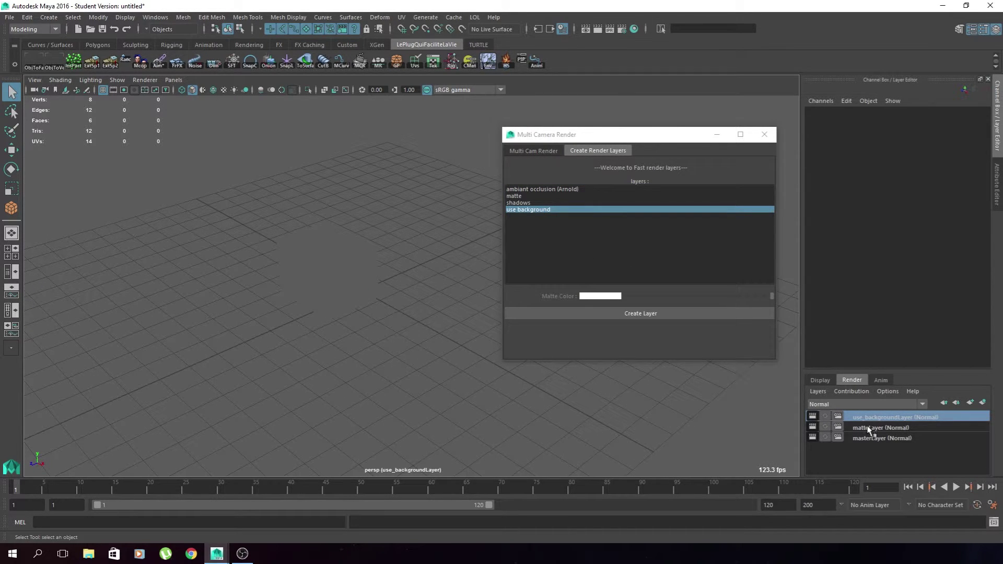
# Add the ground plane from the master layer to use_backgroundLayer and display that layer.
pyautogui.click(883, 440)
pyautogui.click(392, 263)
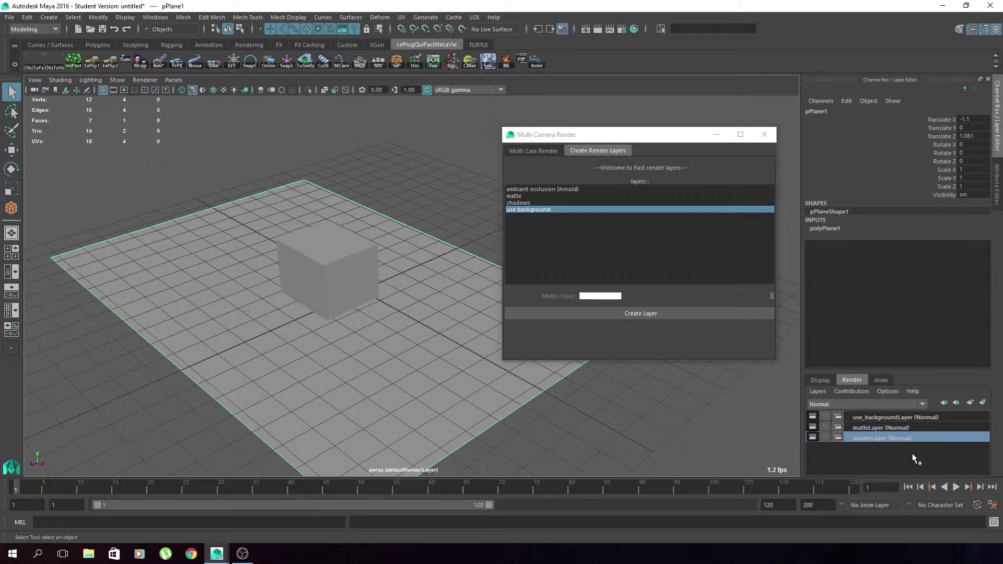
pyautogui.rightClick(892, 417)
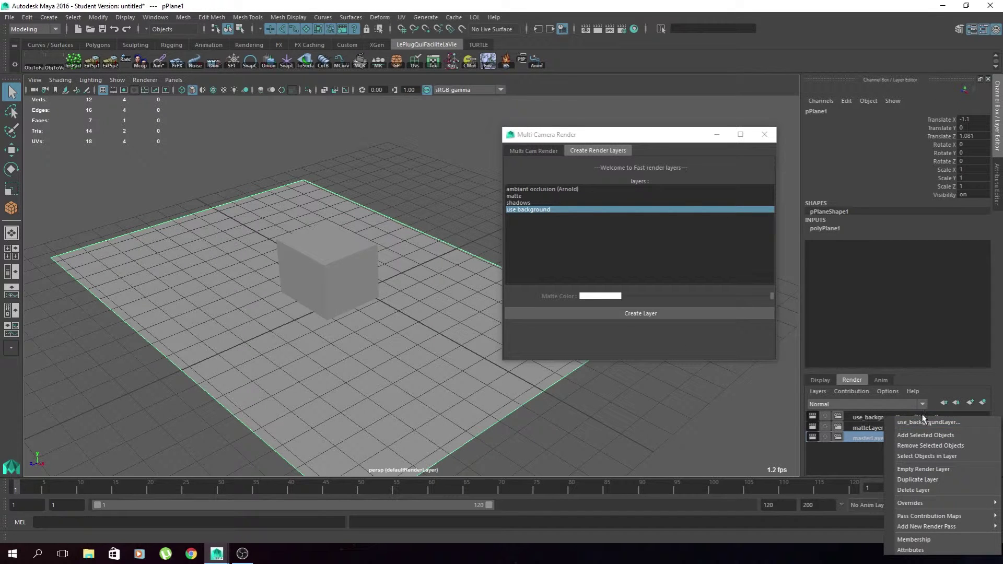
pyautogui.click(920, 435)
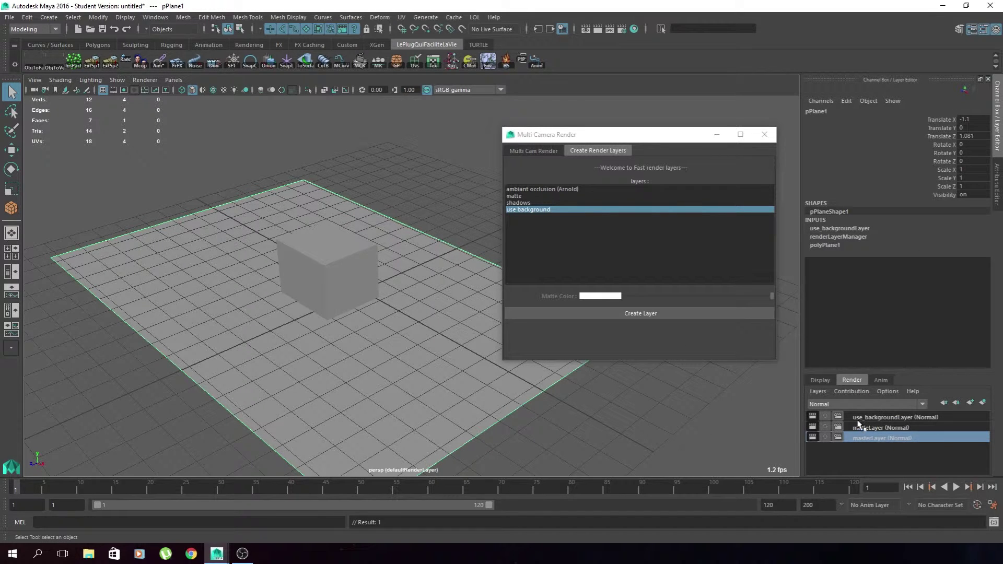
pyautogui.click(888, 420)
pyautogui.keyDown('alt'); pyautogui.moveTo(587, 406); pyautogui.dragTo(394, 345); pyautogui.keyUp('alt')
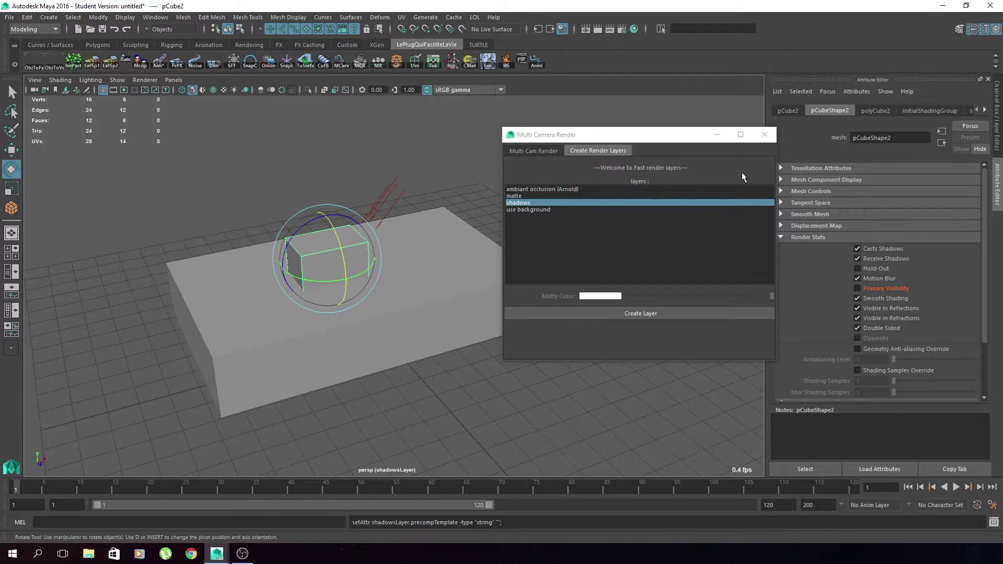
# Create a shadows render layer for the small box on the large slab and check its render.
pyautogui.click(997, 123)
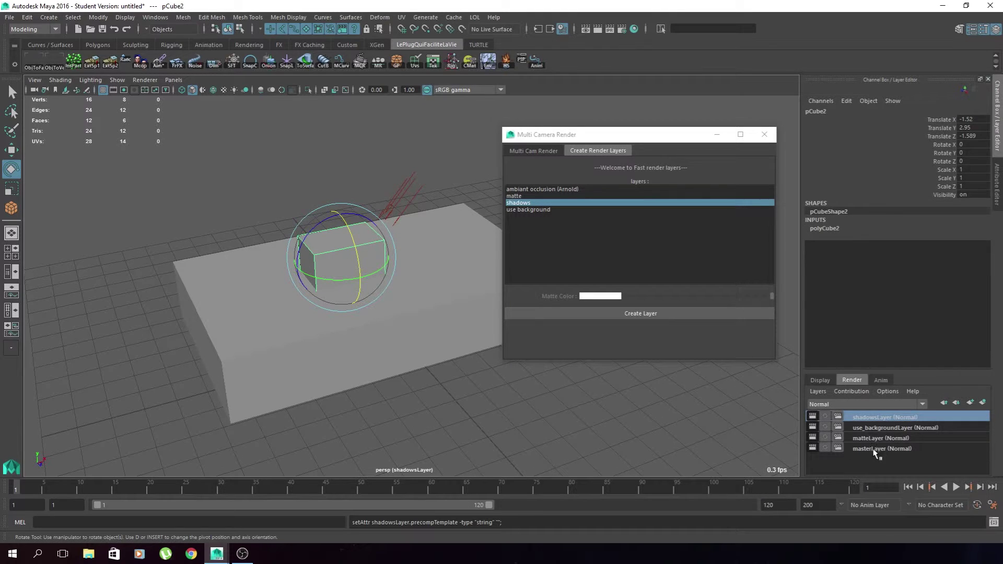
pyautogui.click(867, 448)
pyautogui.click(385, 260)
pyautogui.press('q')
pyautogui.keyDown('alt'); pyautogui.moveTo(386, 260); pyautogui.dragTo(338, 282); pyautogui.keyUp('alt')
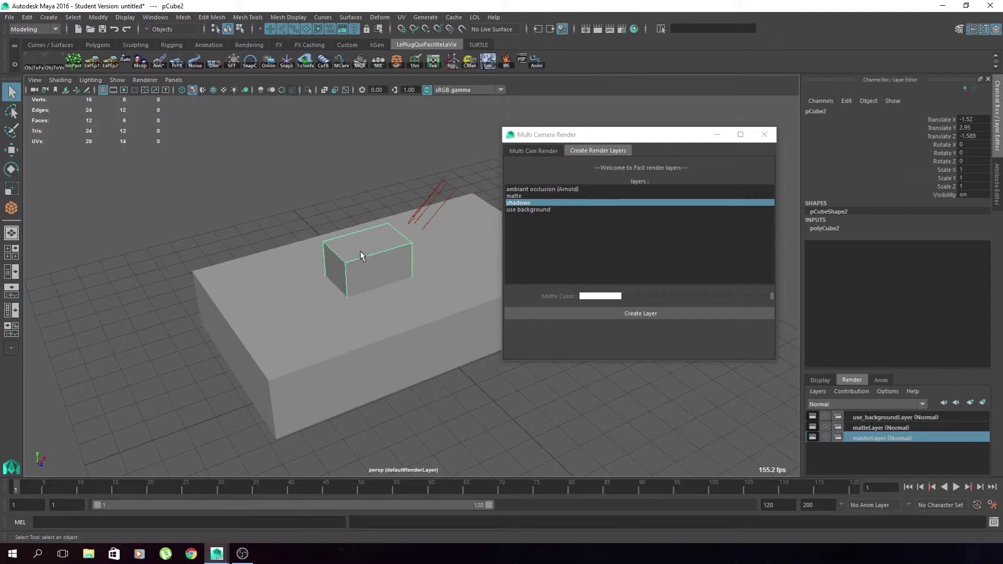
pyautogui.click(559, 312)
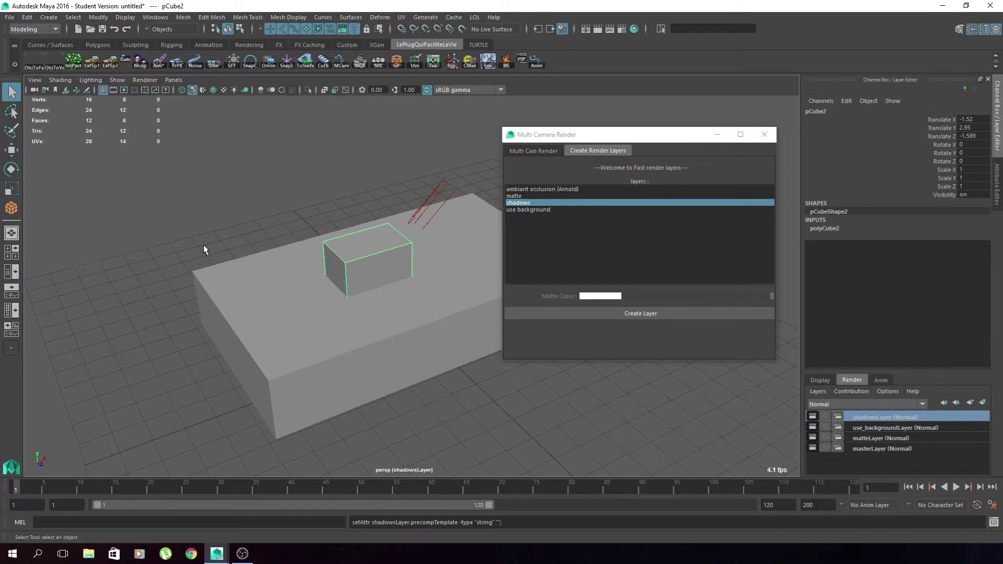
pyautogui.moveTo(557, 135); pyautogui.dragTo(624, 138)
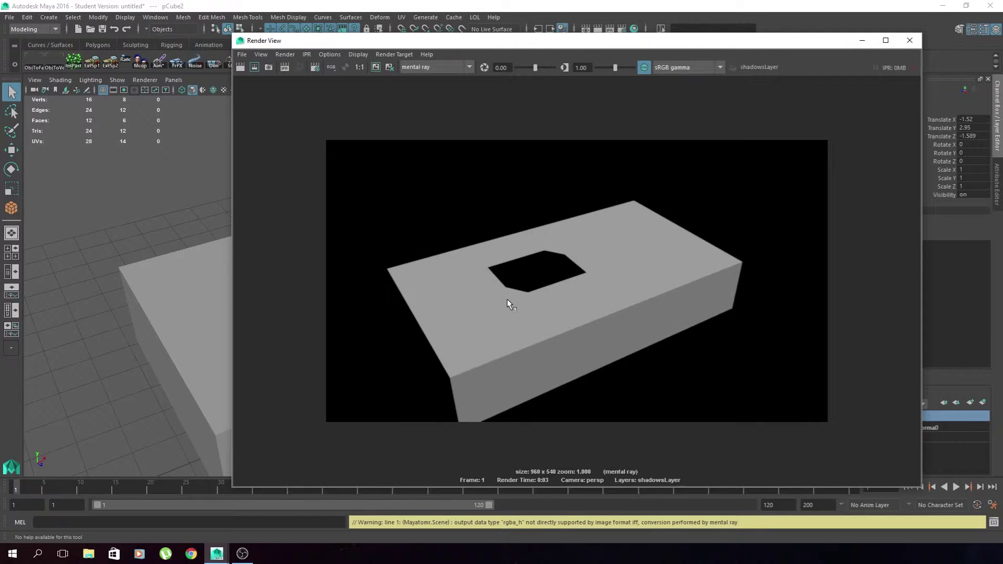
pyautogui.click(909, 41)
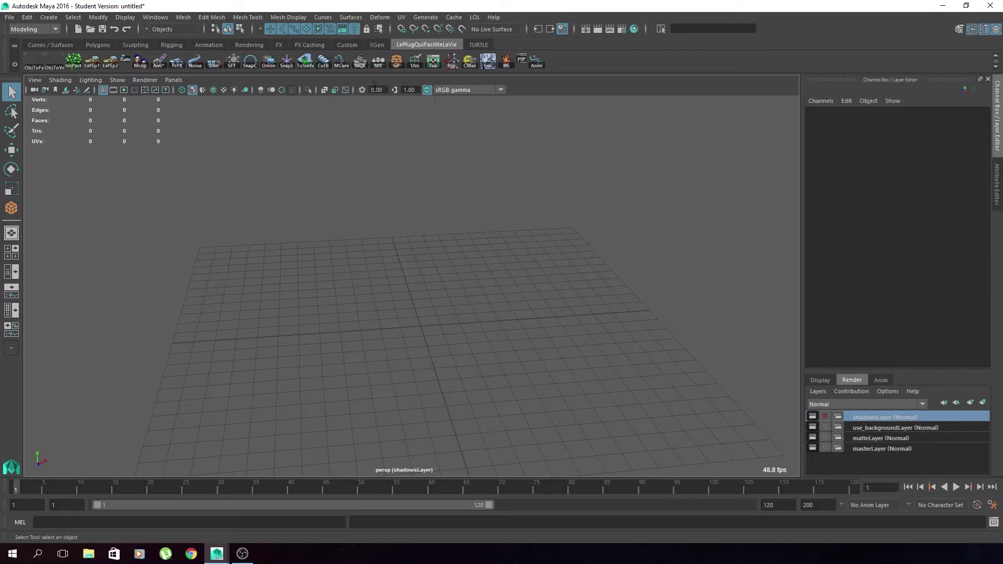
# Open the Quick Renamer tool beside the empty grid.
pyautogui.click(379, 63)
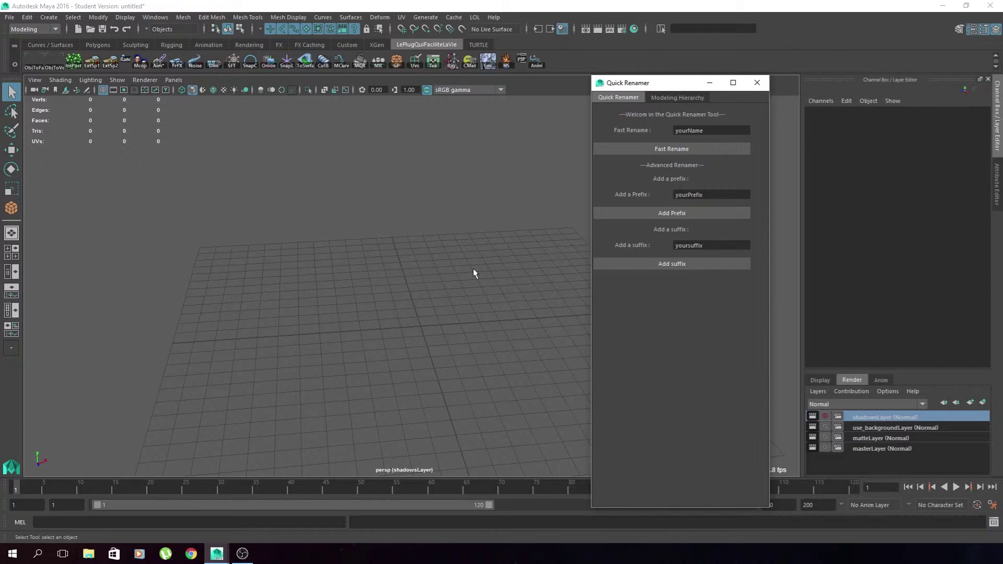
pyautogui.keyDown('alt'); pyautogui.moveTo(509, 269); pyautogui.dragTo(517, 226, button='middle'); pyautogui.keyUp('alt')
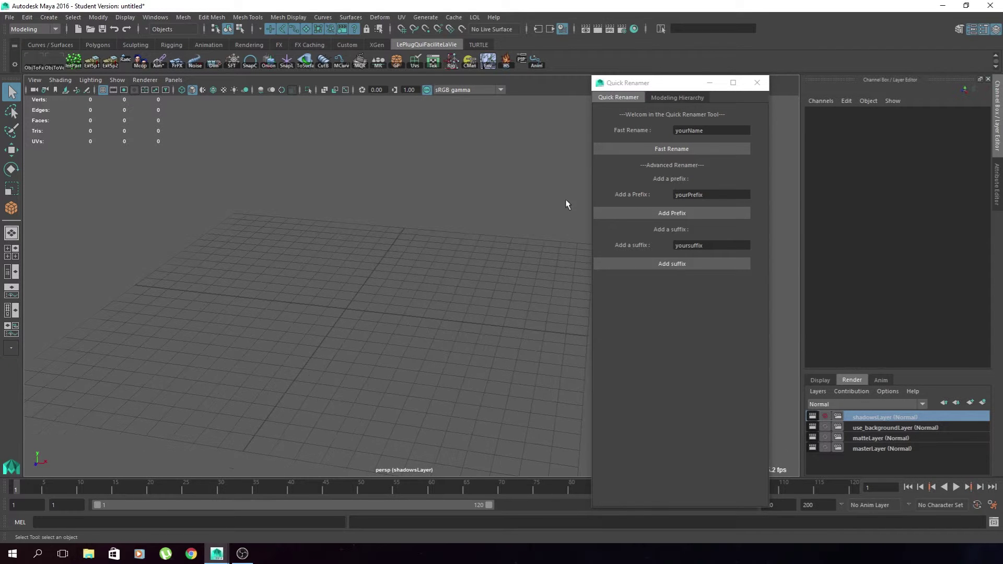
pyautogui.doubleClick(688, 130)
# Draw a thin upright box and duplicate it repeatedly into an evenly spaced row of 13 boxes.
pyautogui.press('y')
pyautogui.moveTo(222, 316); pyautogui.dragTo(272, 325)
pyautogui.press('w')
pyautogui.hotkey('shift', 'd')
pyautogui.hotkey('shift', 'd')
pyautogui.hotkey('shift', 'd')
pyautogui.hotkey('shift', 'd')
pyautogui.hotkey('shift', 'd')
pyautogui.hotkey('shift', 'd')
pyautogui.hotkey('shift', 'd')
pyautogui.hotkey('shift', 'd')
pyautogui.hotkey('shift', 'd')
pyautogui.hotkey('shift', 'd')
pyautogui.hotkey('shift', 'd')
pyautogui.hotkey('shift', 'd')
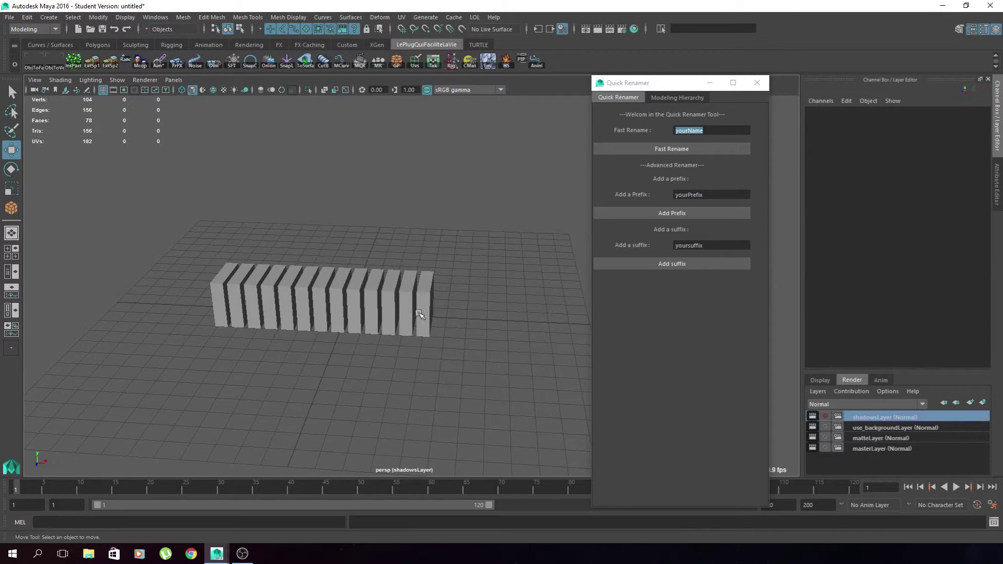
# Rename all the boxes in the row to boite and open the Outliner to list them.
pyautogui.click(757, 167)
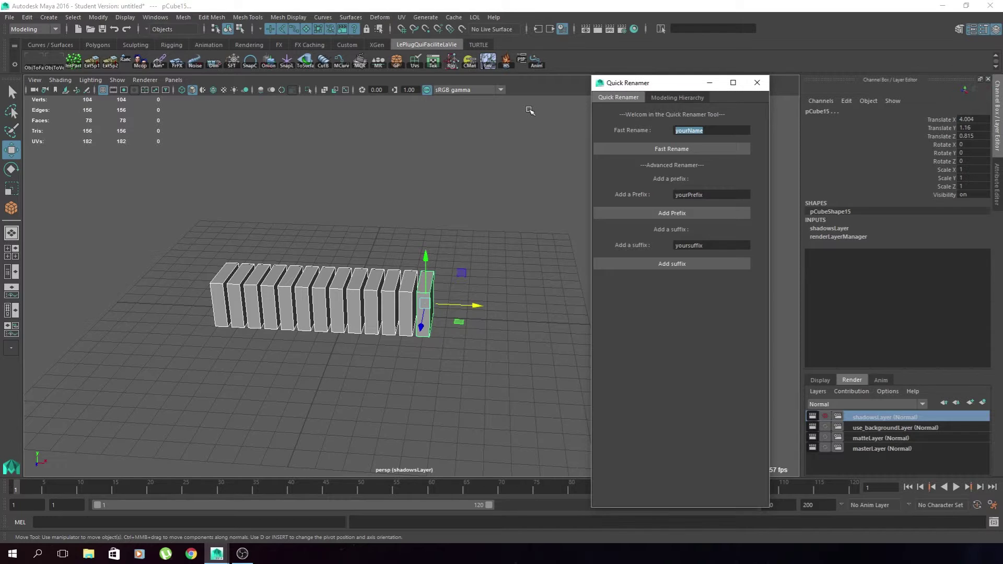
pyautogui.write('boite')
pyautogui.click(676, 152)
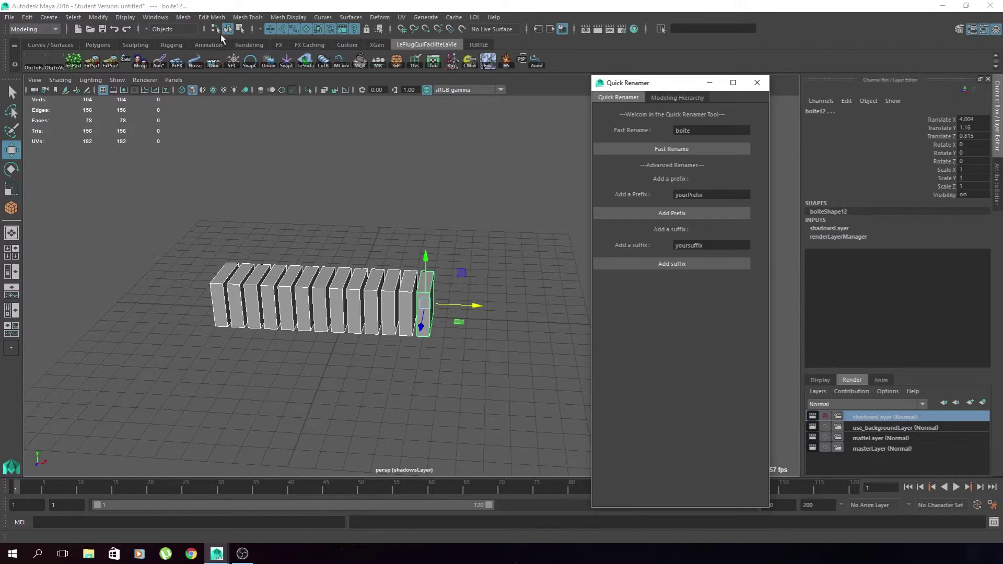
pyautogui.click(155, 17)
pyautogui.moveTo(331, 198); pyautogui.dragTo(172, 196)
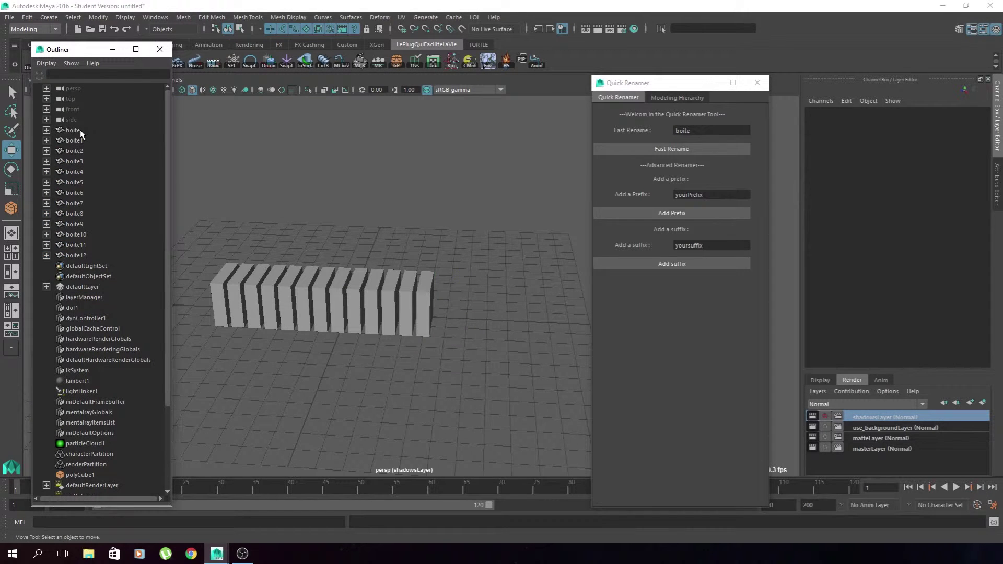
# Add the prefix msh_ to all objects from boite to boite12.
pyautogui.click(80, 129)
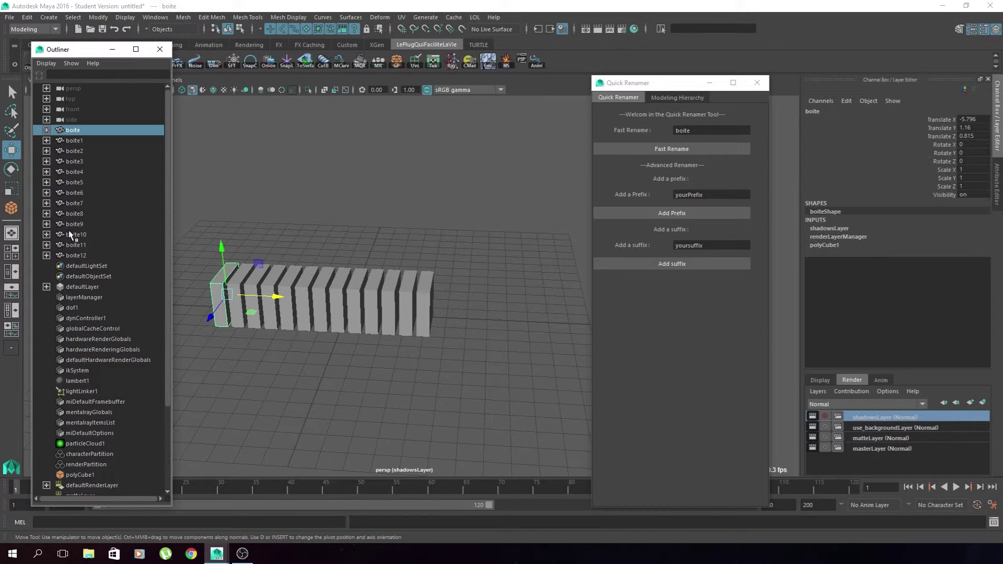
pyautogui.keyDown('shift'); pyautogui.click(76, 255); pyautogui.keyUp('shift')
pyautogui.click(647, 196)
pyautogui.write('C')
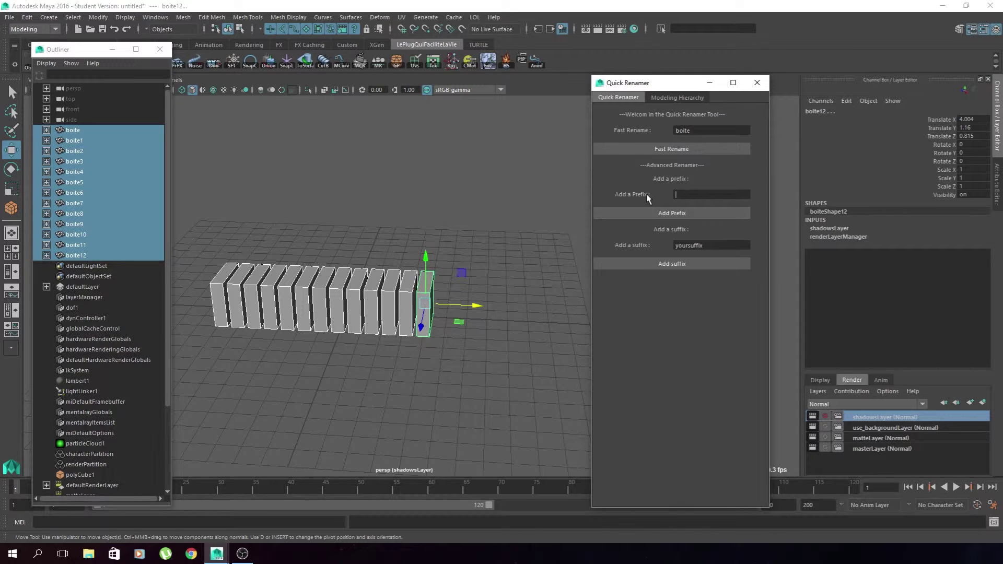
pyautogui.write('sh_')
pyautogui.click(670, 212)
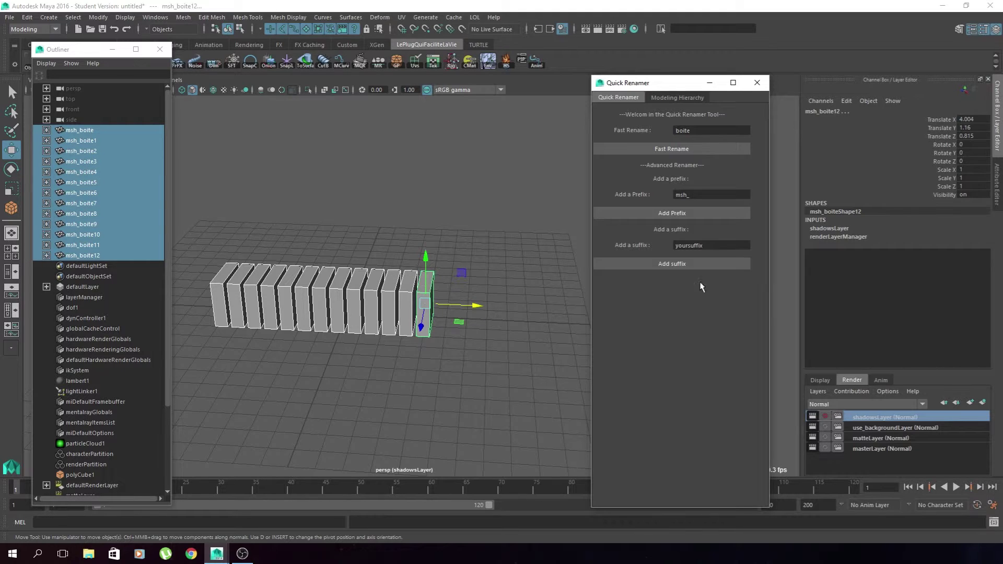
# Add the suffix _YOLO to all the msh_boite objects and clear the selection.
pyautogui.doubleClick(724, 247)
pyautogui.write('_YOLO')
pyautogui.click(692, 264)
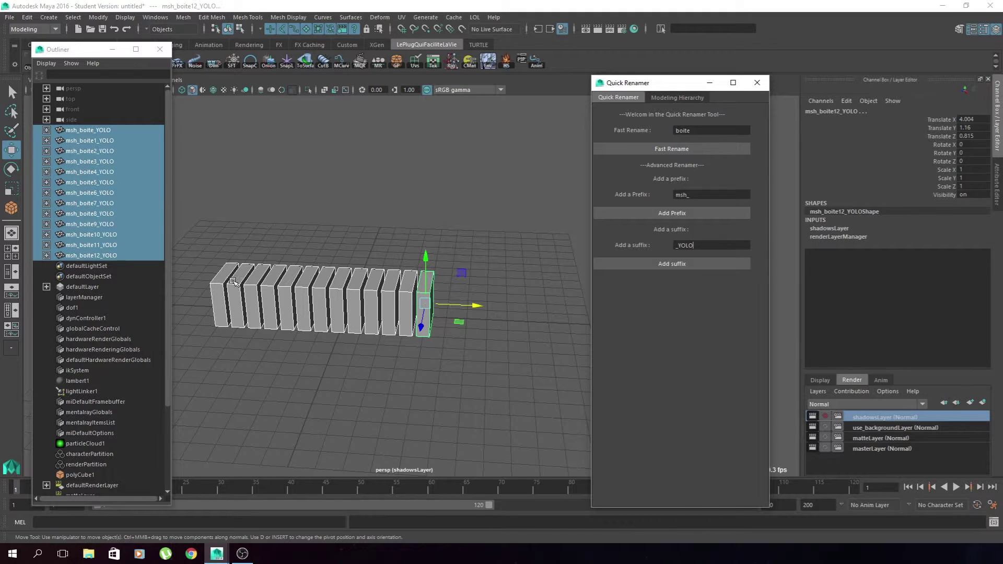
pyautogui.click(347, 412)
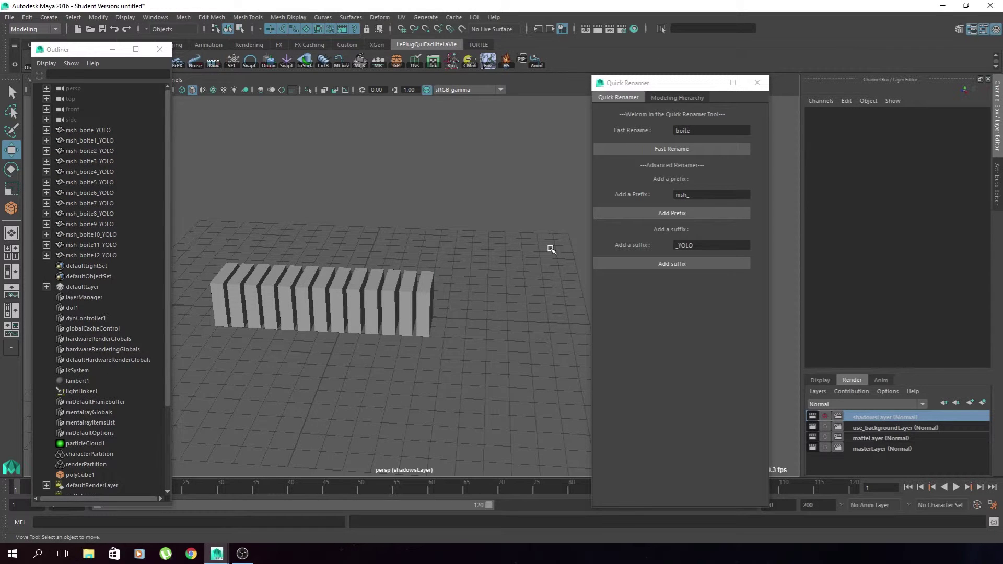
# Show the Quick Renamer's Modeling Hierarchy options and look over the parts of the block figure.
pyautogui.moveTo(456, 241); pyautogui.dragTo(220, 303)
pyautogui.click(459, 273)
pyautogui.click(676, 98)
pyautogui.keyDown('alt'); pyautogui.moveTo(459, 209); pyautogui.dragTo(439, 239); pyautogui.keyUp('alt')
pyautogui.moveTo(493, 163); pyautogui.dragTo(218, 387)
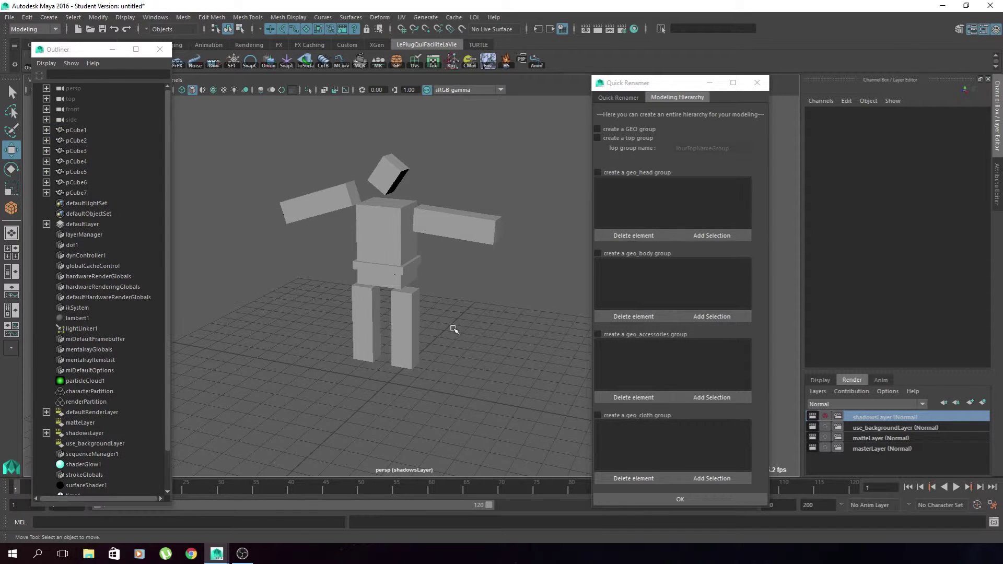
pyautogui.moveTo(529, 404); pyautogui.dragTo(324, 174)
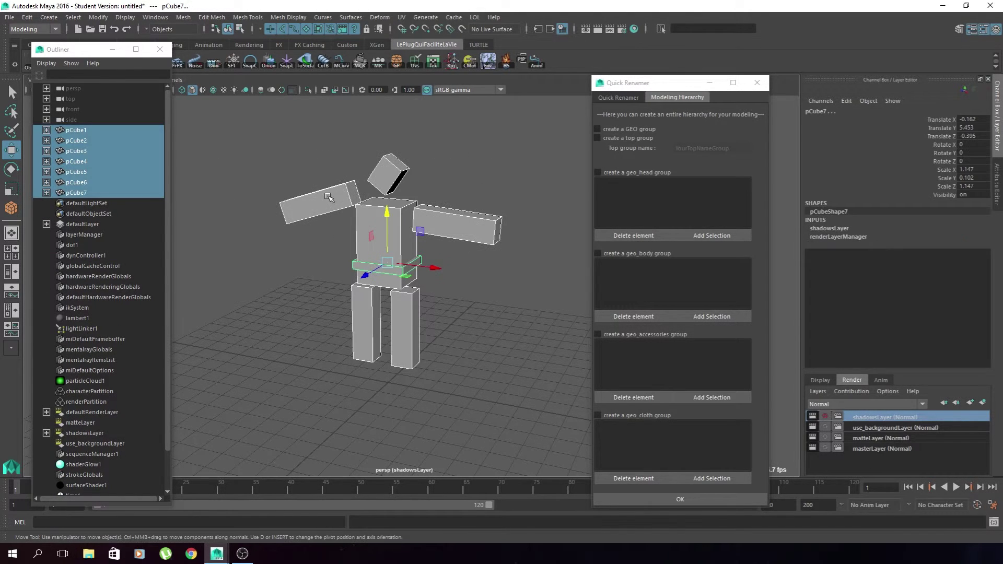
pyautogui.click(342, 287)
pyautogui.keyDown('alt'); pyautogui.moveTo(342, 286); pyautogui.dragTo(356, 293); pyautogui.keyUp('alt')
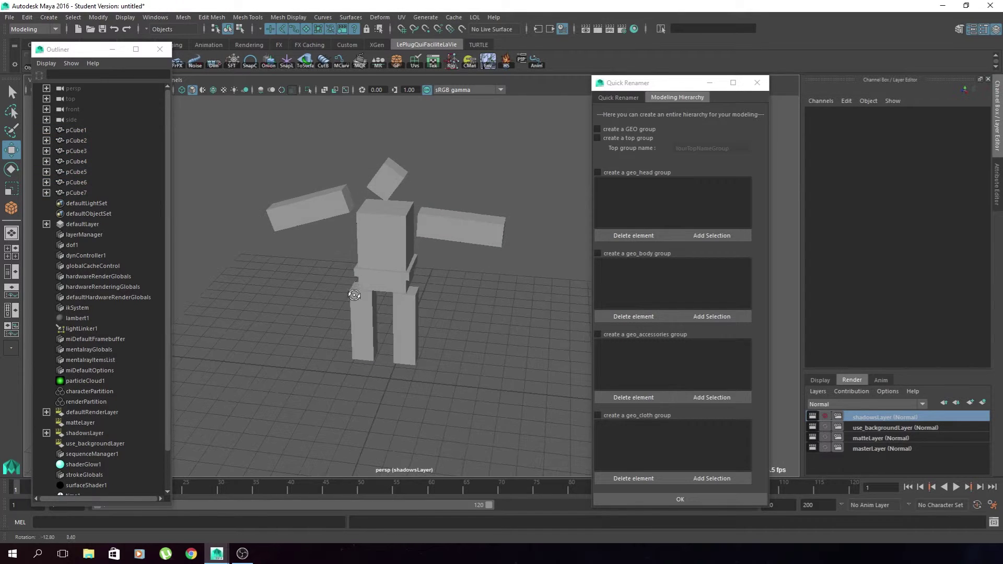
# Rename the tilted cube on top of the block figure as head.
pyautogui.click(393, 176)
pyautogui.keyDown('alt'); pyautogui.moveTo(463, 298); pyautogui.dragTo(479, 287); pyautogui.keyUp('alt')
pyautogui.doubleClick(77, 183)
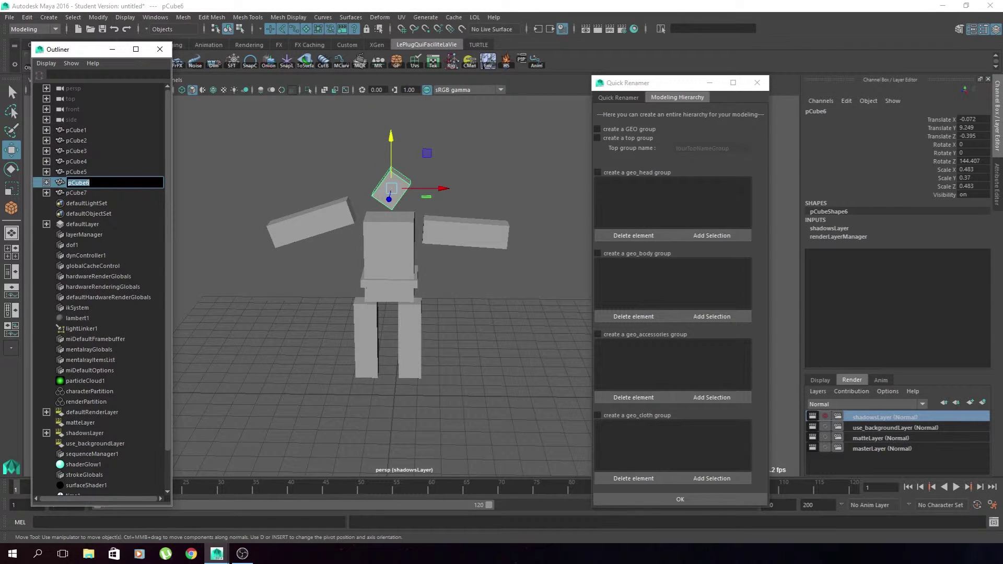
pyautogui.write('head')
pyautogui.press('Return')
# Rename the two arm cubes of the block figure as bras with Fast Rename.
pyautogui.click(307, 267)
pyautogui.keyDown('alt'); pyautogui.moveTo(292, 291); pyautogui.dragTo(289, 273); pyautogui.keyUp('alt')
pyautogui.click(314, 230)
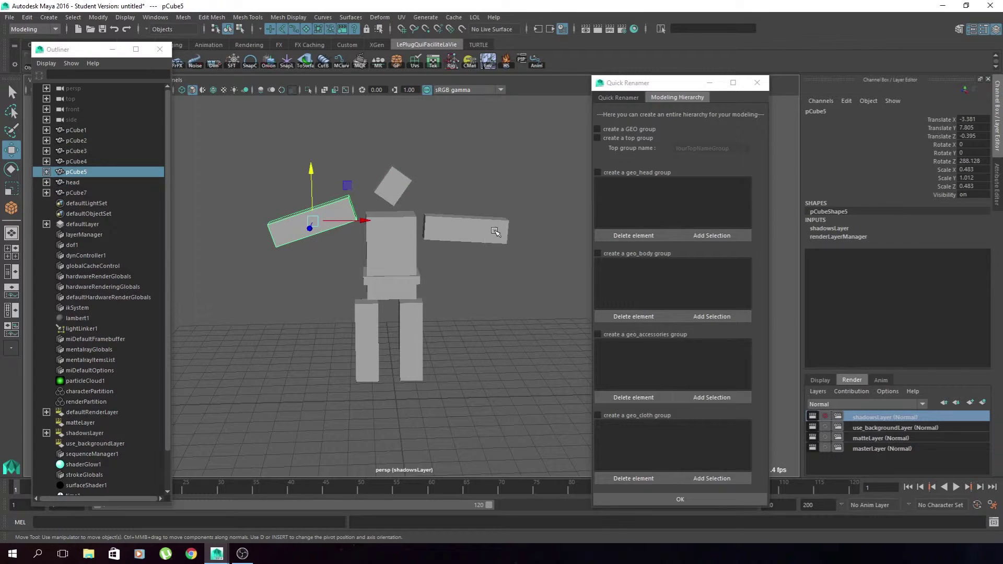
pyautogui.keyDown('shift'); pyautogui.click(493, 237); pyautogui.keyUp('shift')
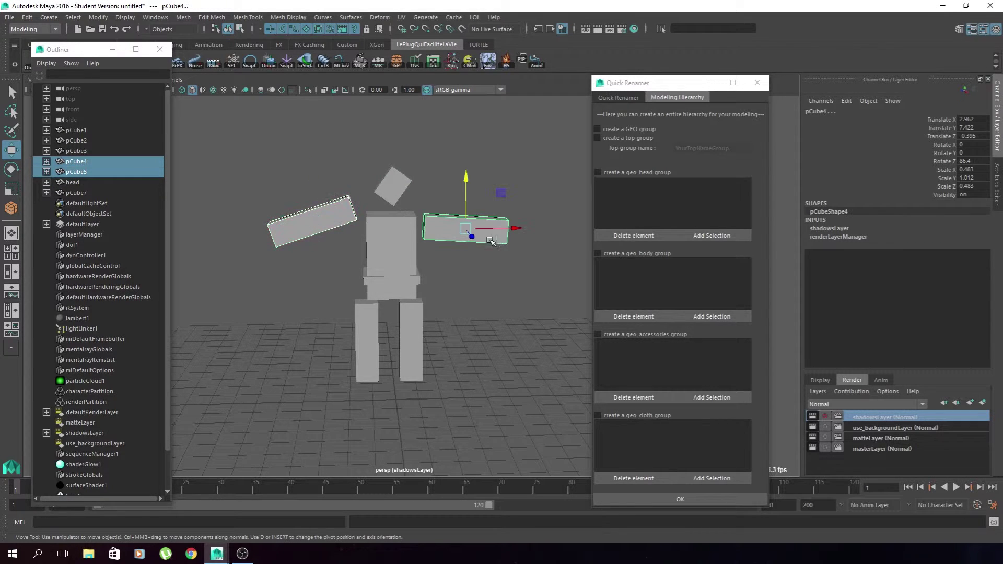
pyautogui.click(617, 97)
pyautogui.click(710, 130)
pyautogui.write('bras')
pyautogui.click(679, 148)
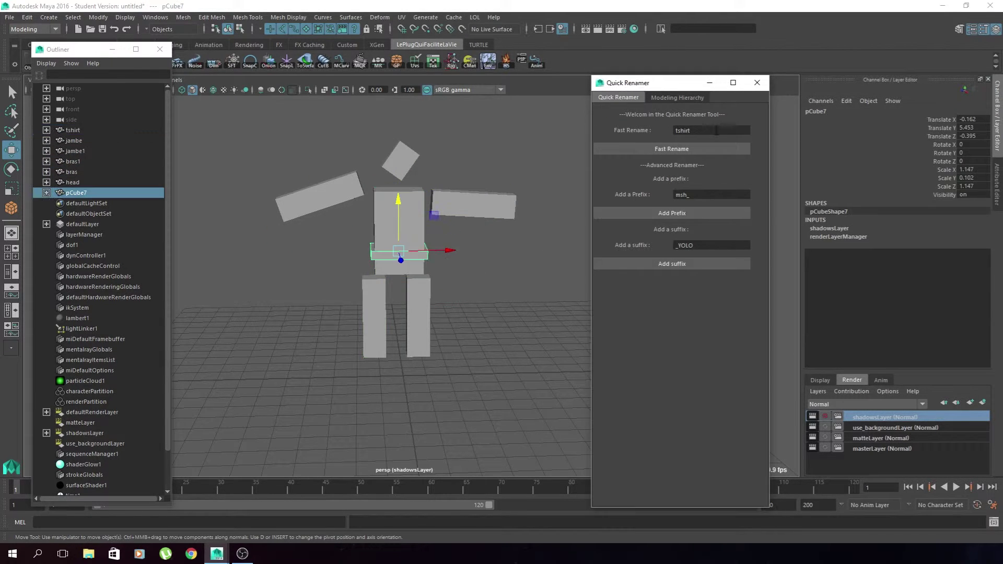
# Rename the thin belt cube around the figure's waist as ceinture.
pyautogui.write('re')
pyautogui.click(671, 148)
# Set the Modeling Hierarchy to create a GEO group and a top group named PersoEnCubes.
pyautogui.click(678, 97)
pyautogui.keyDown('alt'); pyautogui.moveTo(477, 218); pyautogui.dragTo(454, 212); pyautogui.keyUp('alt')
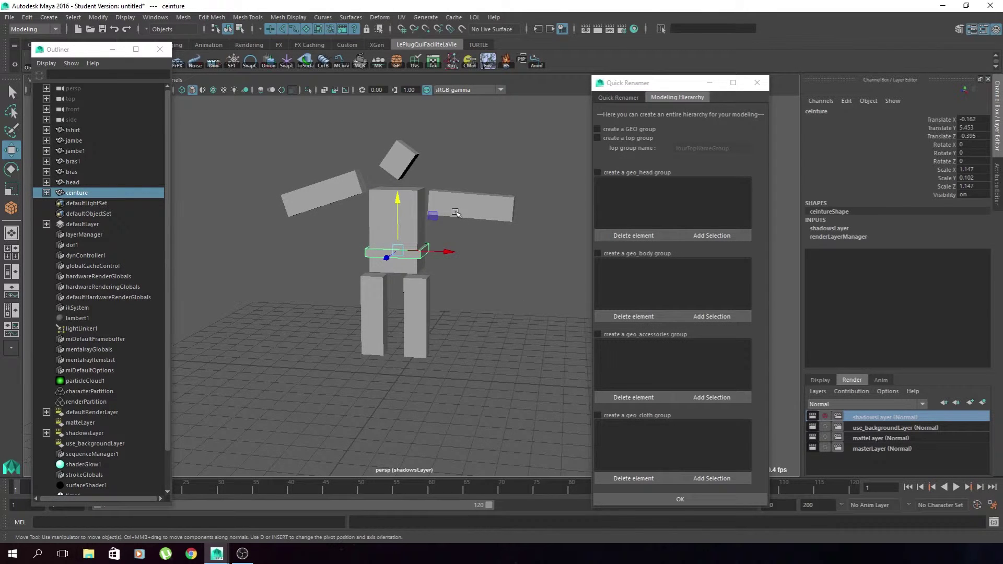
pyautogui.scroll(2, 455, 212)
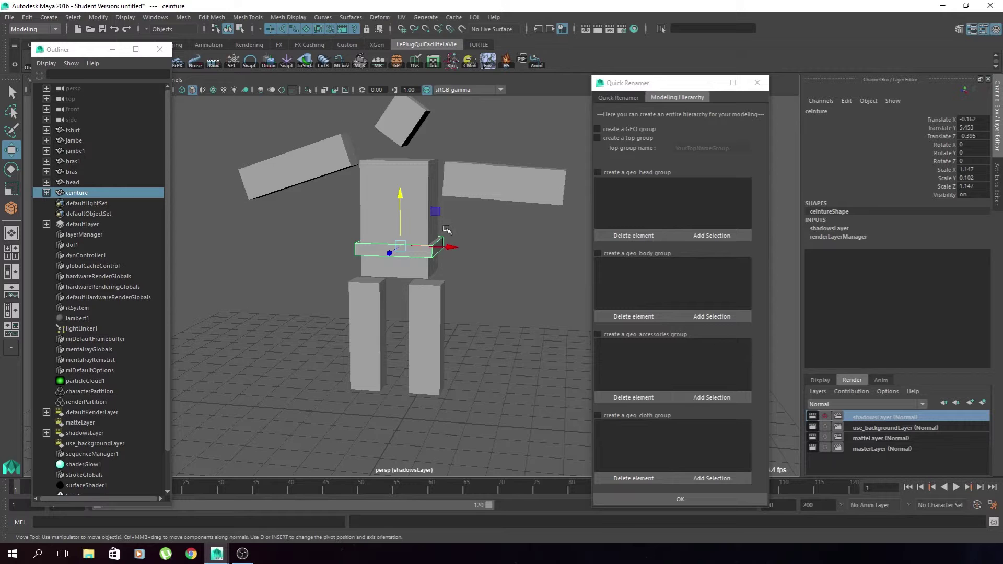
pyautogui.keyDown('alt'); pyautogui.moveTo(446, 230); pyautogui.dragTo(445, 251, button='middle'); pyautogui.keyUp('alt')
pyautogui.click(602, 138)
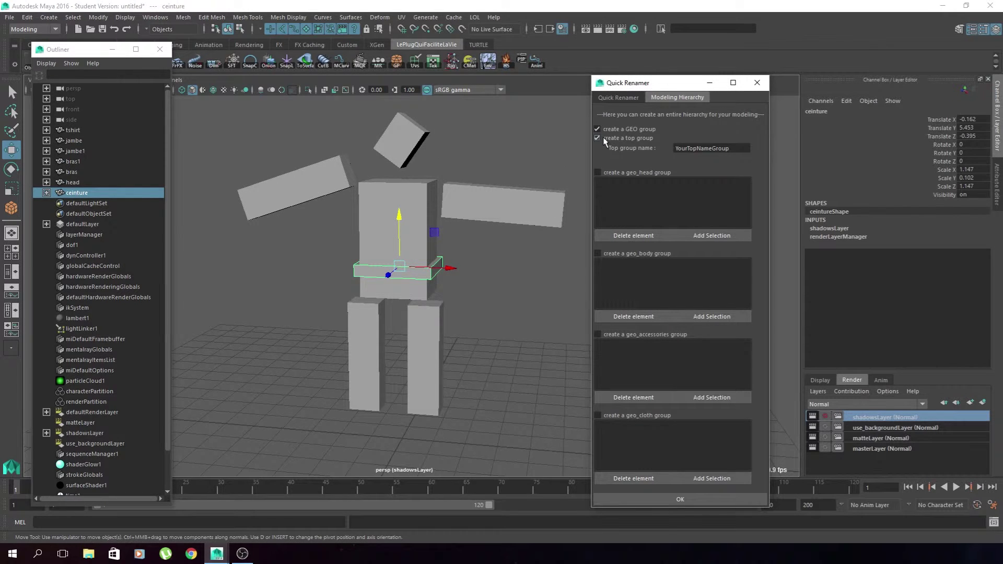
pyautogui.moveTo(742, 149); pyautogui.dragTo(648, 149)
pyautogui.write('P')
# Enable creation of the geo_head, geo_body, geo_accessories and geo_cloth groups.
pyautogui.click(598, 173)
pyautogui.click(659, 256)
pyautogui.click(619, 336)
pyautogui.keyDown('alt'); pyautogui.moveTo(519, 369); pyautogui.dragTo(475, 325); pyautogui.keyUp('alt')
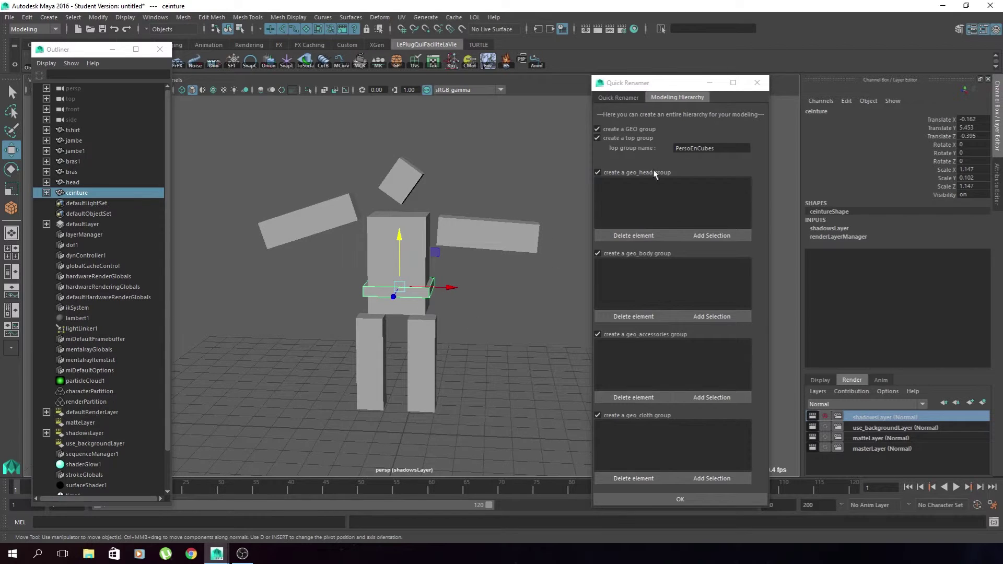
# Assign the head cube to the geo_head group and both arms and both legs to the geo_body group.
pyautogui.click(384, 179)
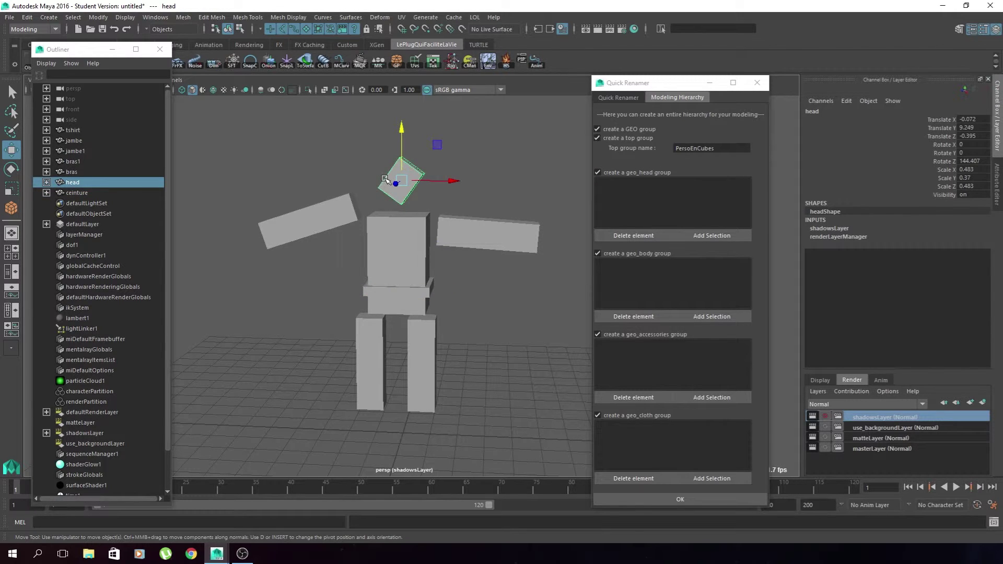
pyautogui.click(702, 236)
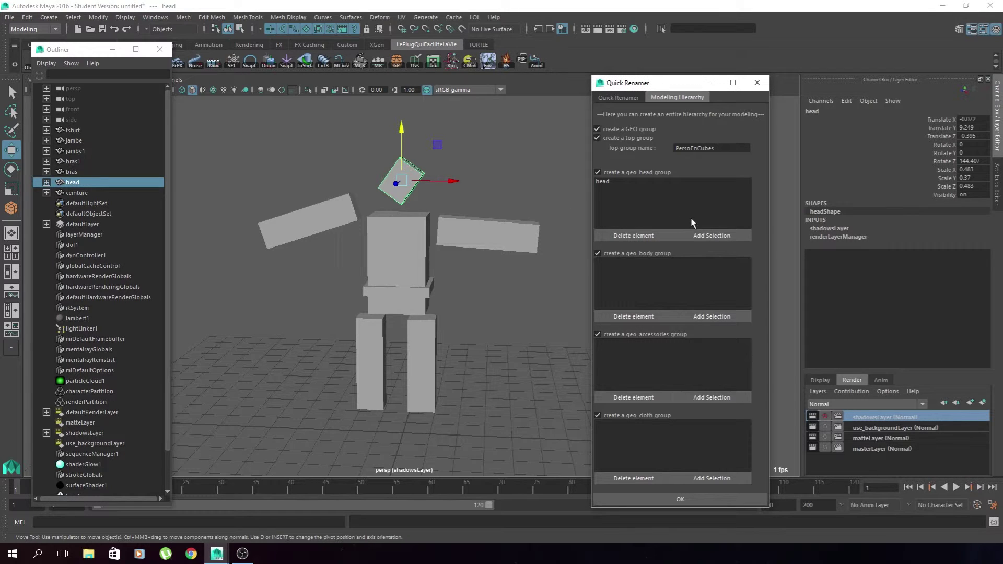
pyautogui.click(491, 242)
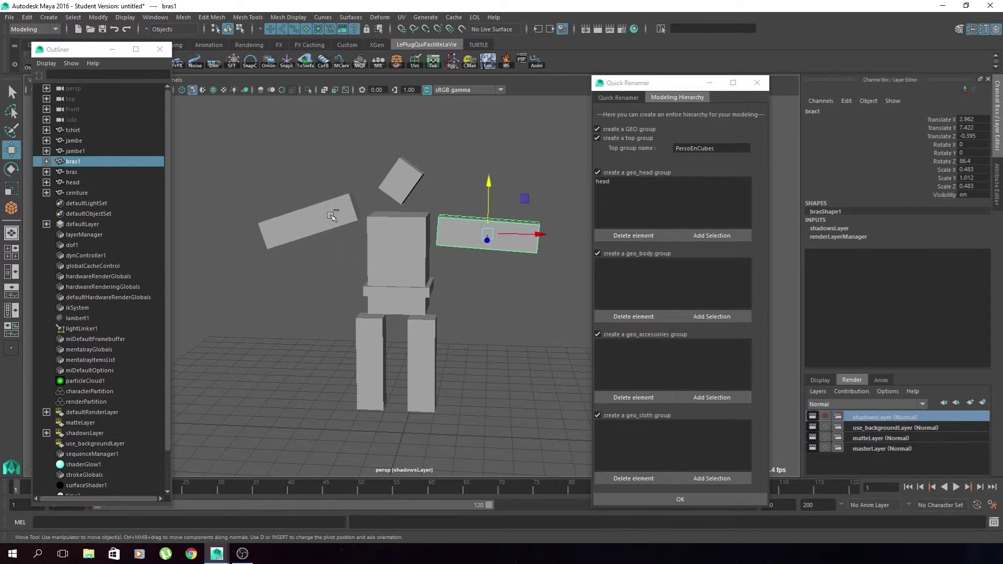
pyautogui.keyDown('shift'); pyautogui.click(315, 218); pyautogui.keyUp('shift')
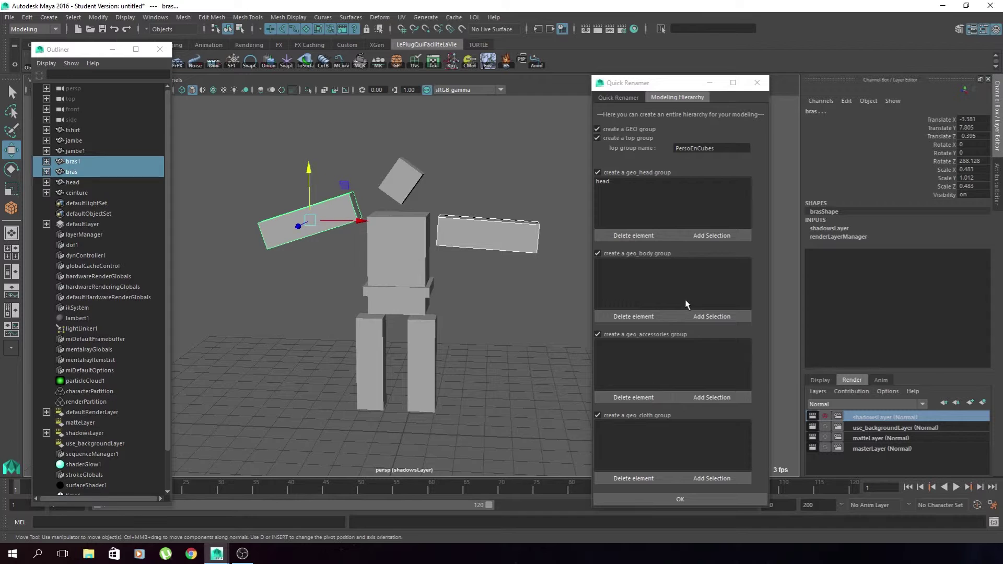
pyautogui.keyDown('shift'); pyautogui.click(420, 364); pyautogui.keyUp('shift')
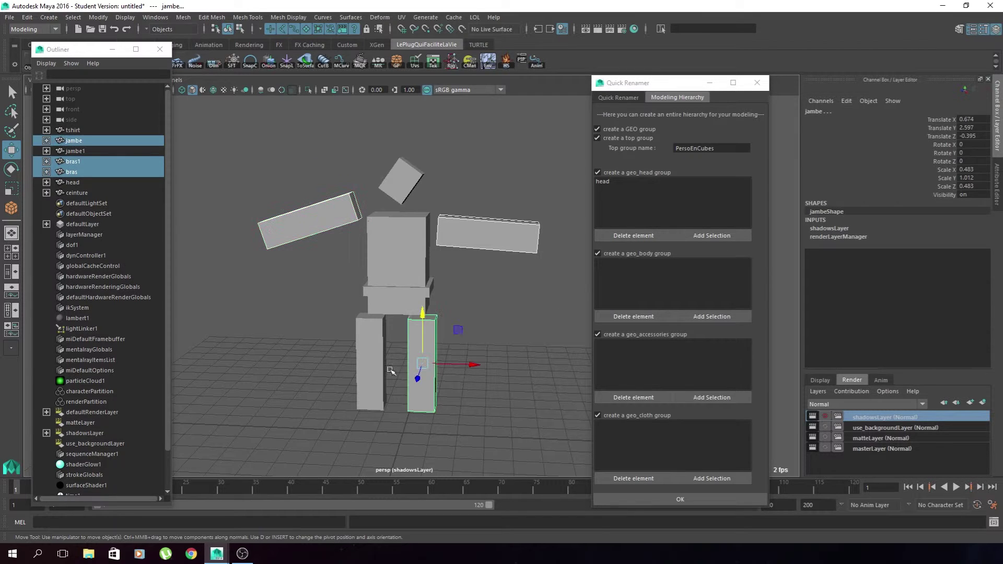
pyautogui.keyDown('shift'); pyautogui.click(377, 369); pyautogui.keyUp('shift')
pyautogui.click(694, 317)
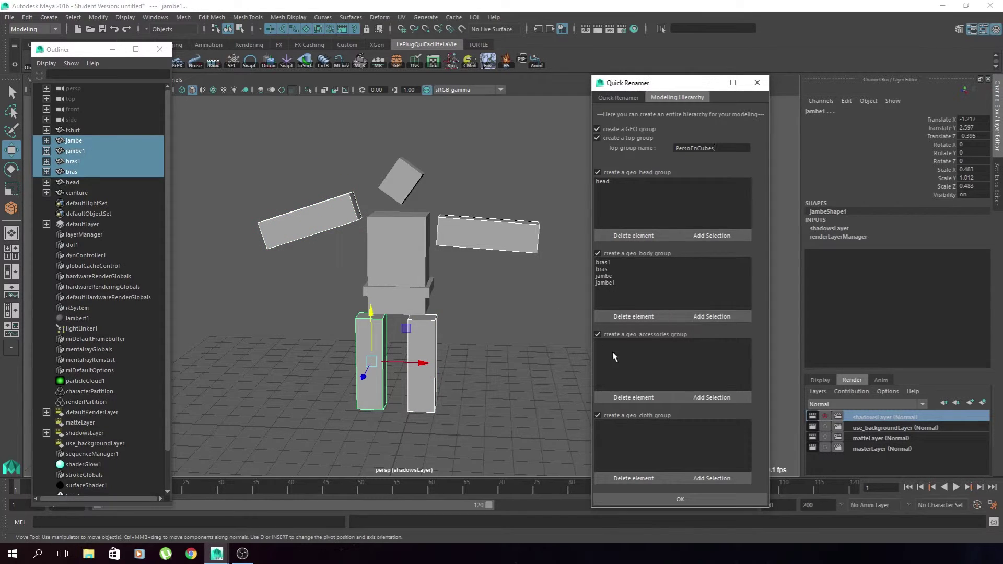
# Assign the belt to geo_accessories and the torso to geo_cloth, and build the modeling hierarchy.
pyautogui.click(405, 311)
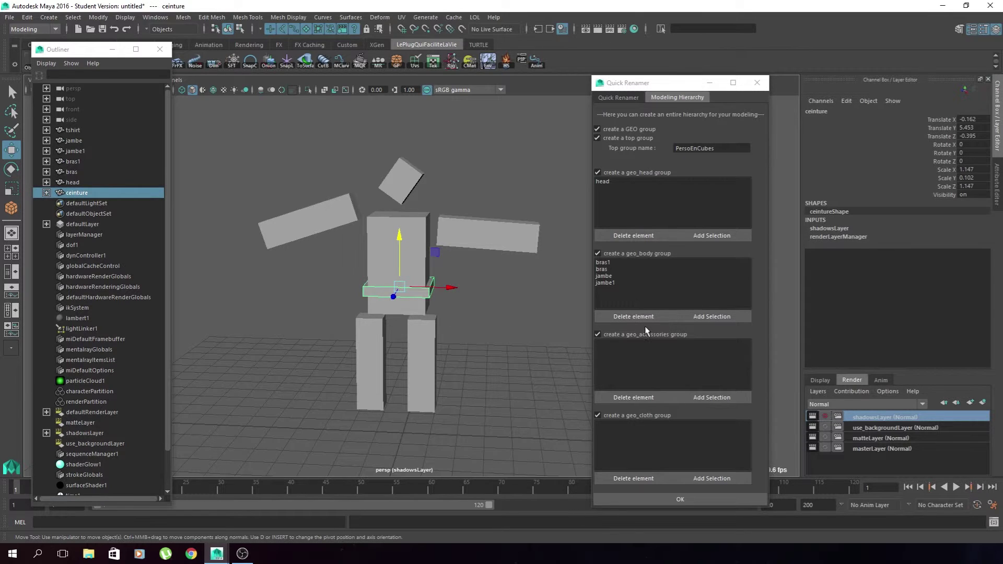
pyautogui.click(718, 398)
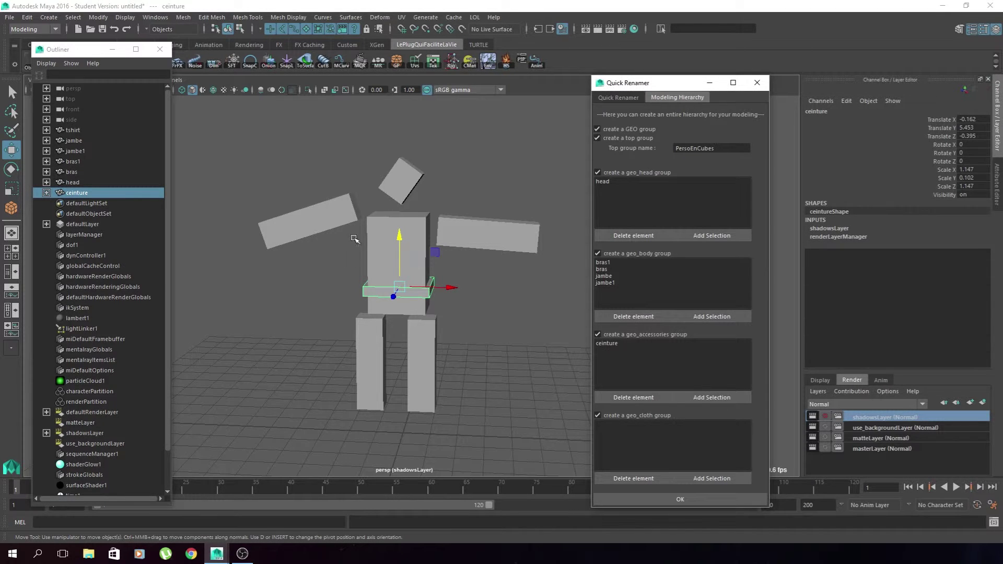
pyautogui.click(371, 223)
pyautogui.click(713, 478)
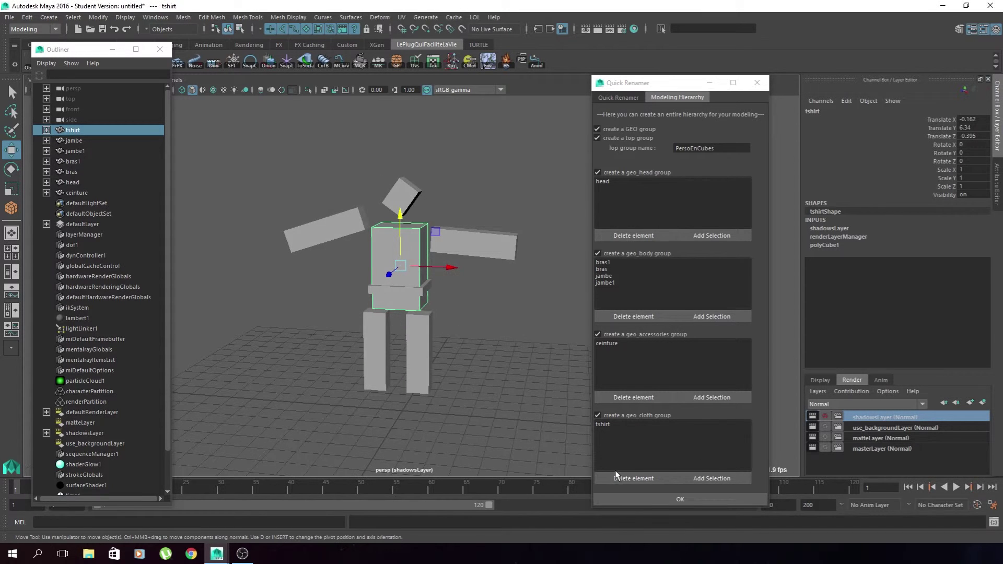
pyautogui.click(679, 499)
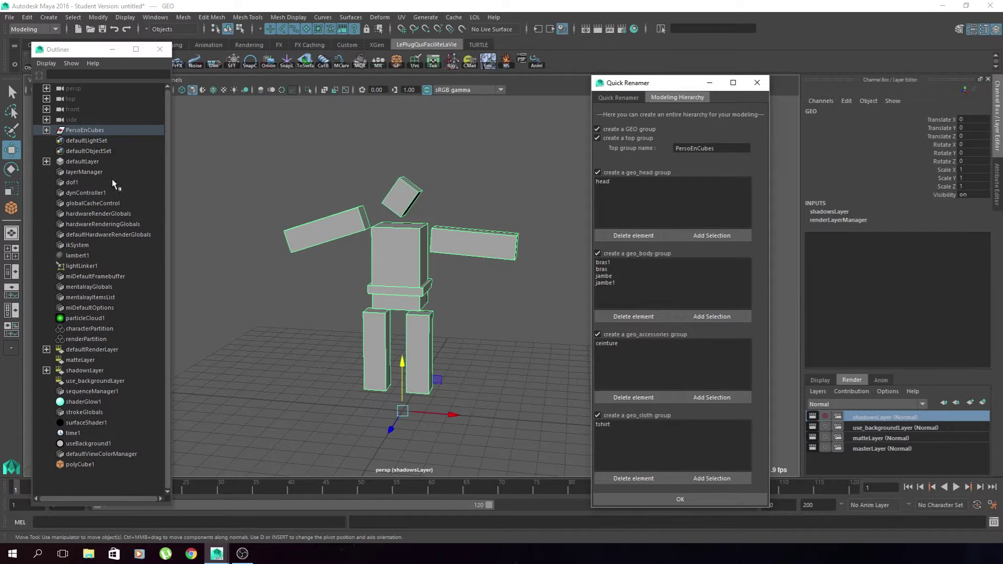
# Examine the PersoEnCubes hierarchy in a widened Outliner, including its GEO group and subgroups, and collapse it again.
pyautogui.click(47, 130)
pyautogui.moveTo(73, 49); pyautogui.dragTo(146, 51)
pyautogui.moveTo(233, 138); pyautogui.dragTo(319, 139)
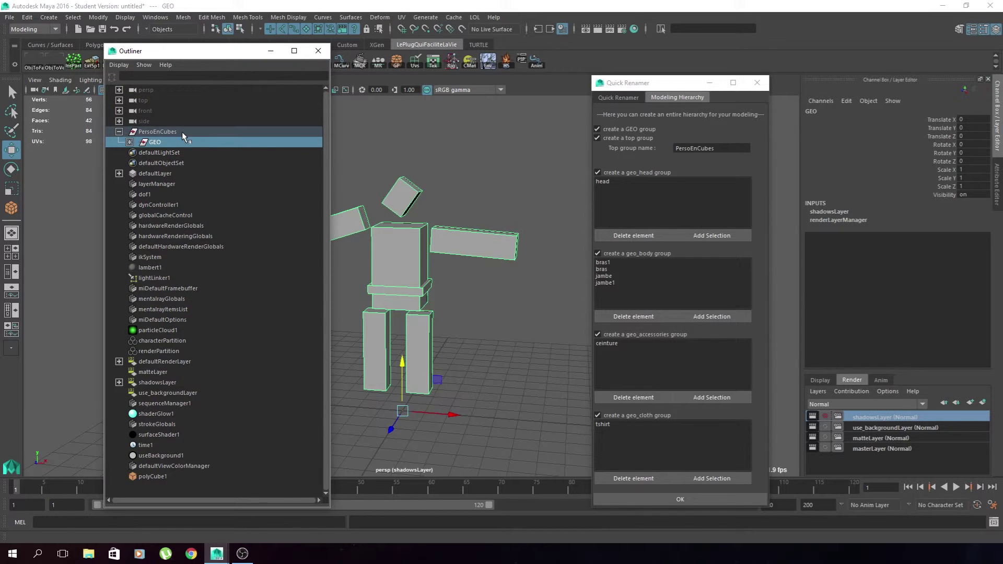
pyautogui.click(129, 142)
pyautogui.click(140, 152)
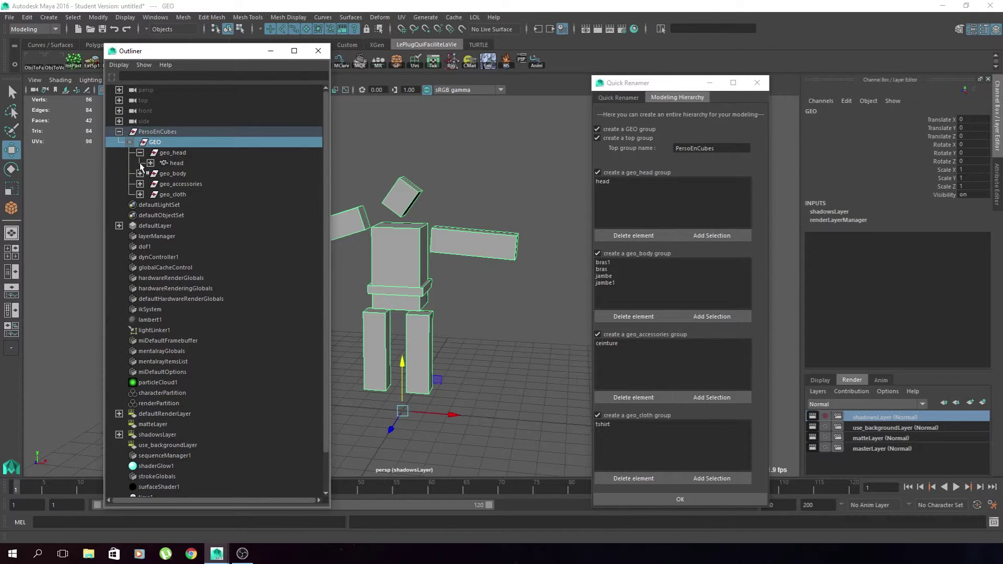
pyautogui.click(140, 173)
pyautogui.click(140, 226)
pyautogui.click(129, 142)
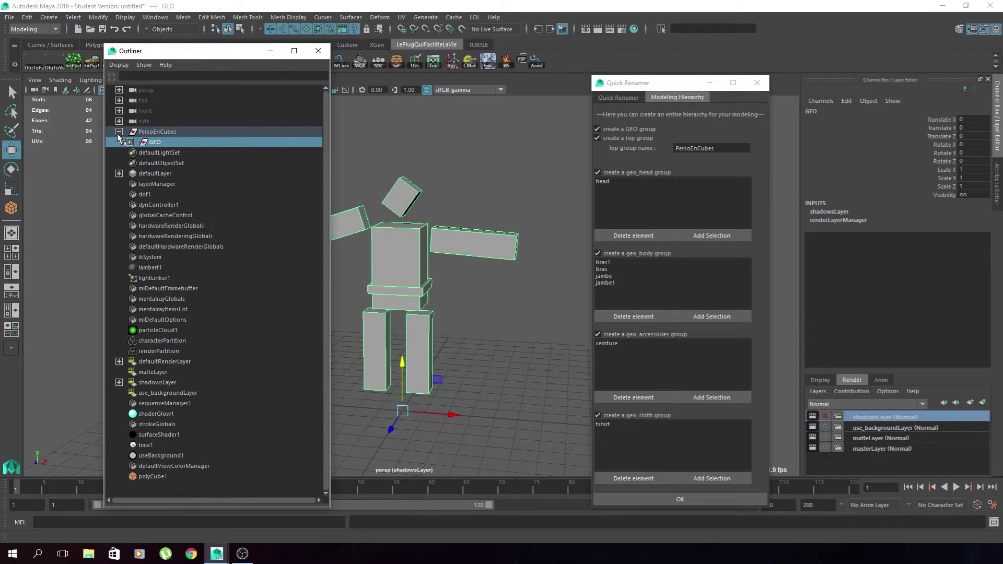
pyautogui.click(119, 132)
pyautogui.moveTo(208, 55); pyautogui.dragTo(119, 46)
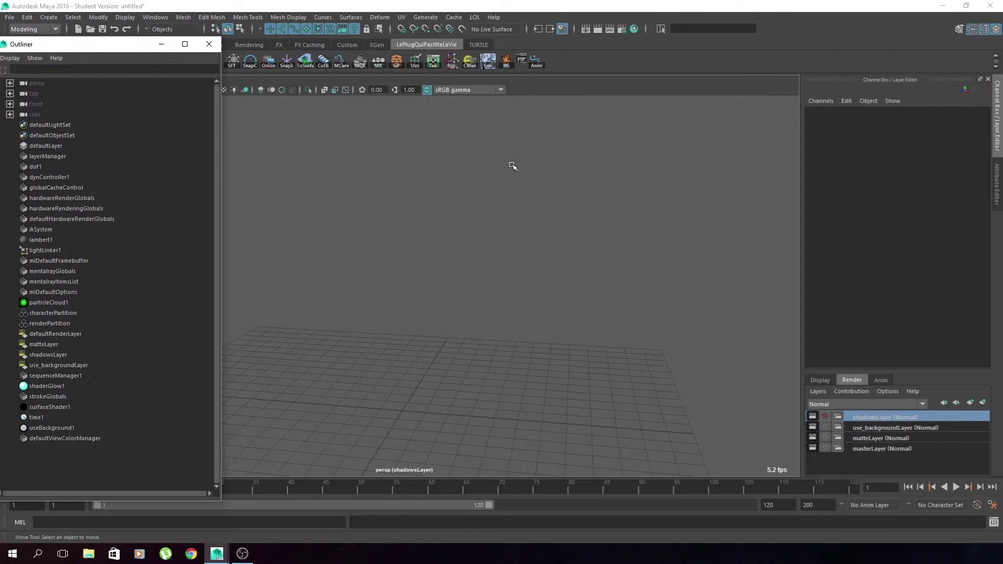
# Open the Pipeline tool and browse to D:\TNB\Bonus\Scripts for the project location.
pyautogui.click(520, 59)
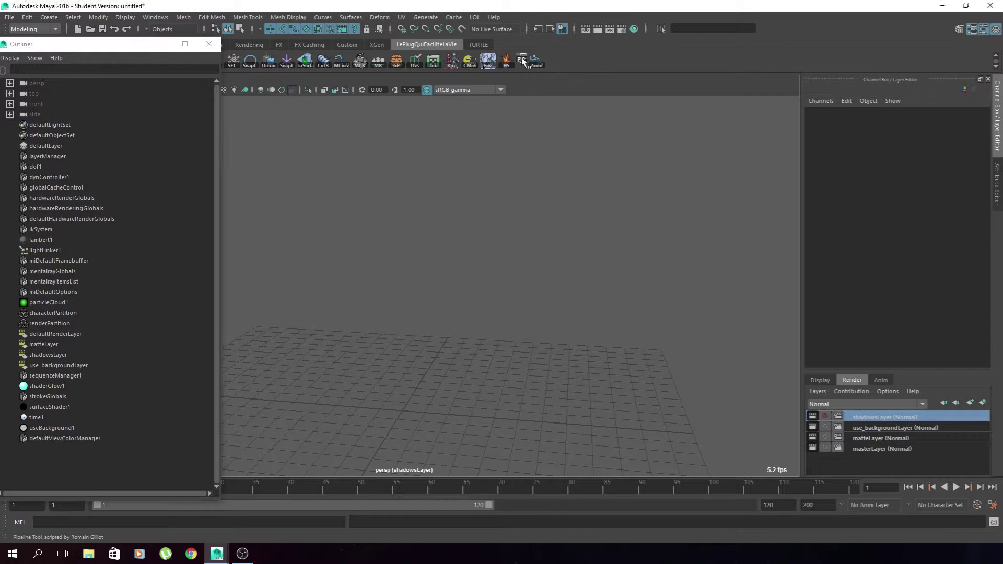
pyautogui.moveTo(668, 175); pyautogui.dragTo(576, 137)
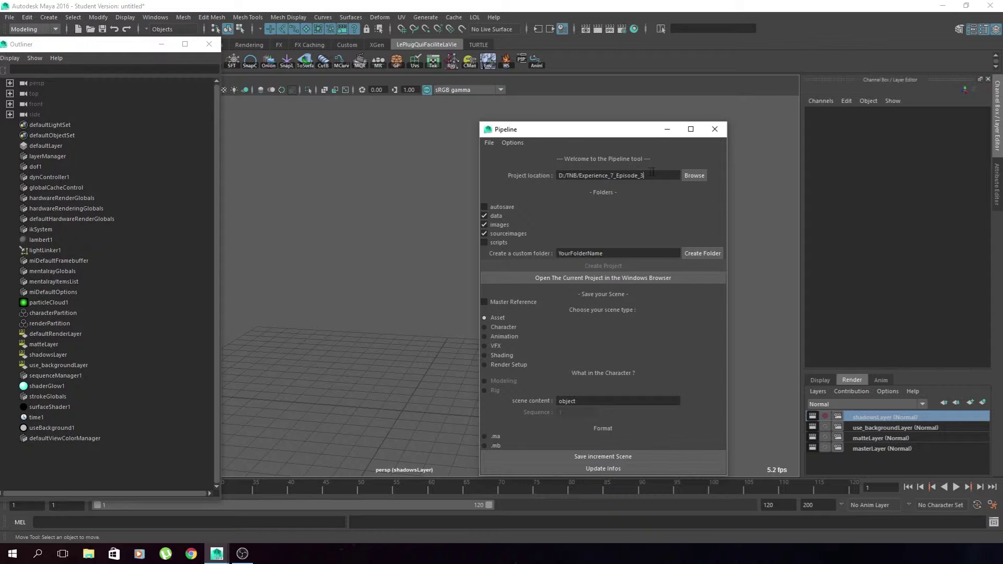
pyautogui.click(694, 175)
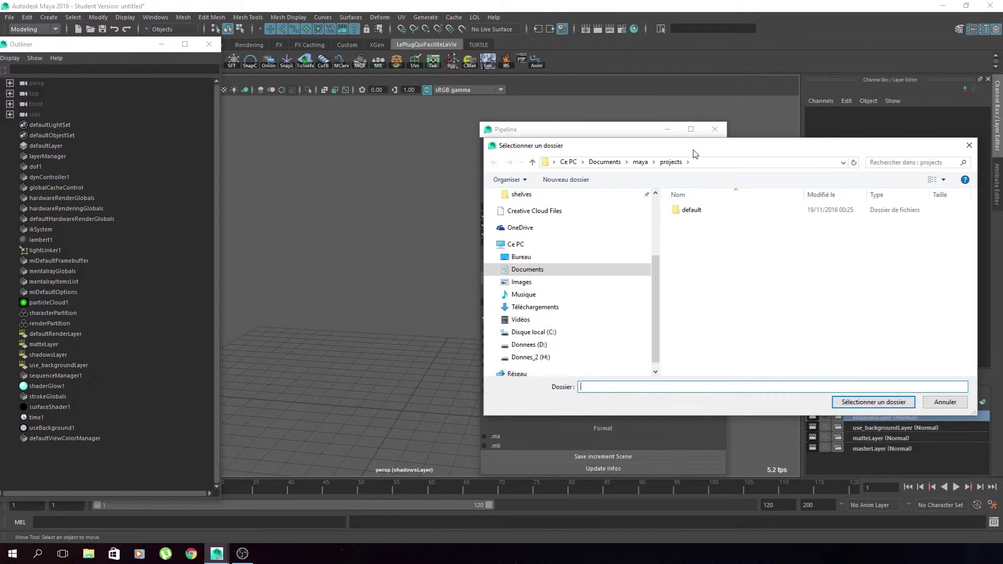
pyautogui.moveTo(693, 152); pyautogui.dragTo(494, 145)
pyautogui.click(439, 337)
pyautogui.hotkey('alt', 'Up')
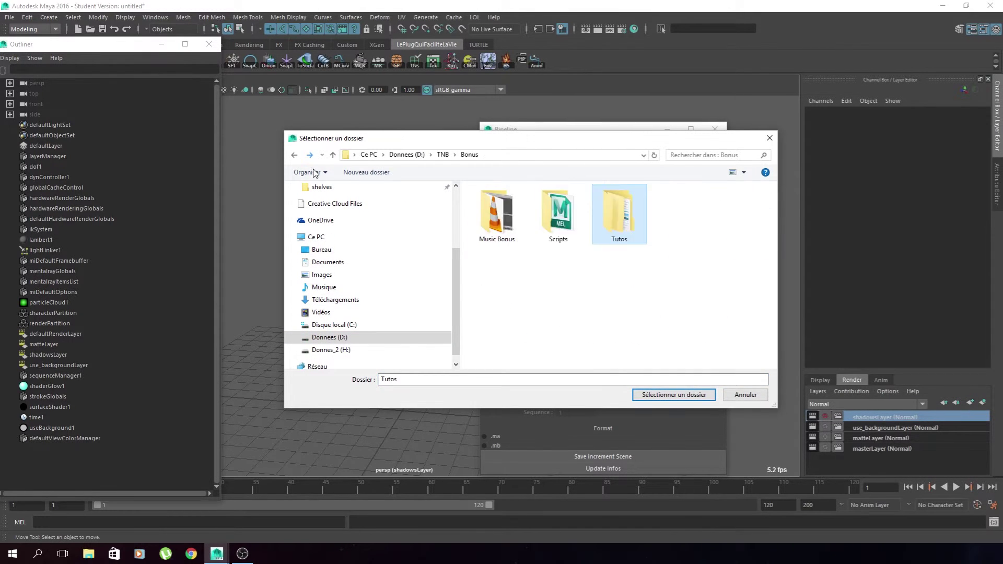
pyautogui.doubleClick(555, 222)
# Create a folder named Project_Tuto inside Scripts and choose it as the project location.
pyautogui.rightClick(642, 312)
pyautogui.click(773, 410)
pyautogui.write('Project_Tuto')
pyautogui.press('Return')
pyautogui.press('Return')
pyautogui.click(633, 395)
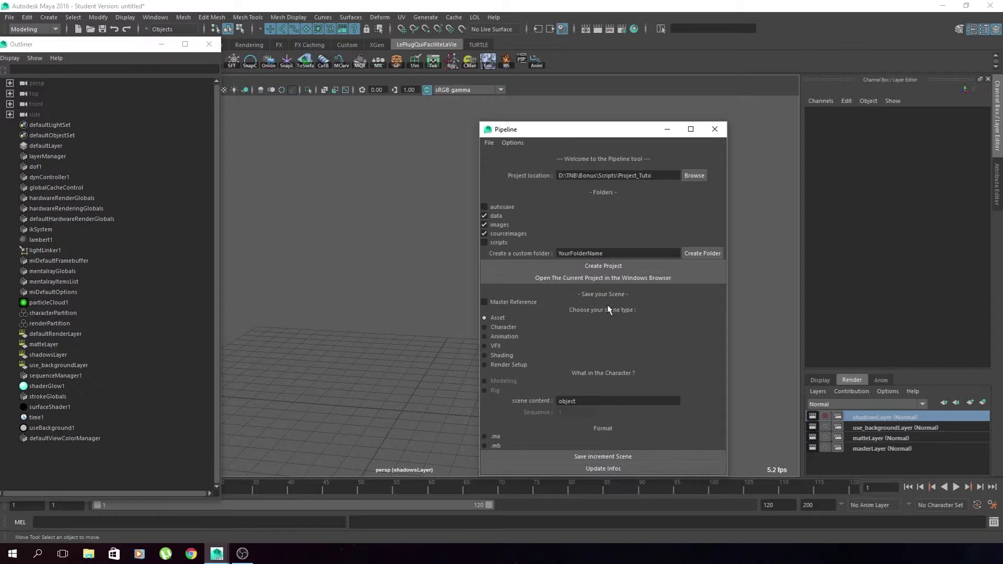
# Create the project and open its folder in File Explorer, arranged side by side with the Pipeline window.
pyautogui.click(623, 265)
pyautogui.click(654, 281)
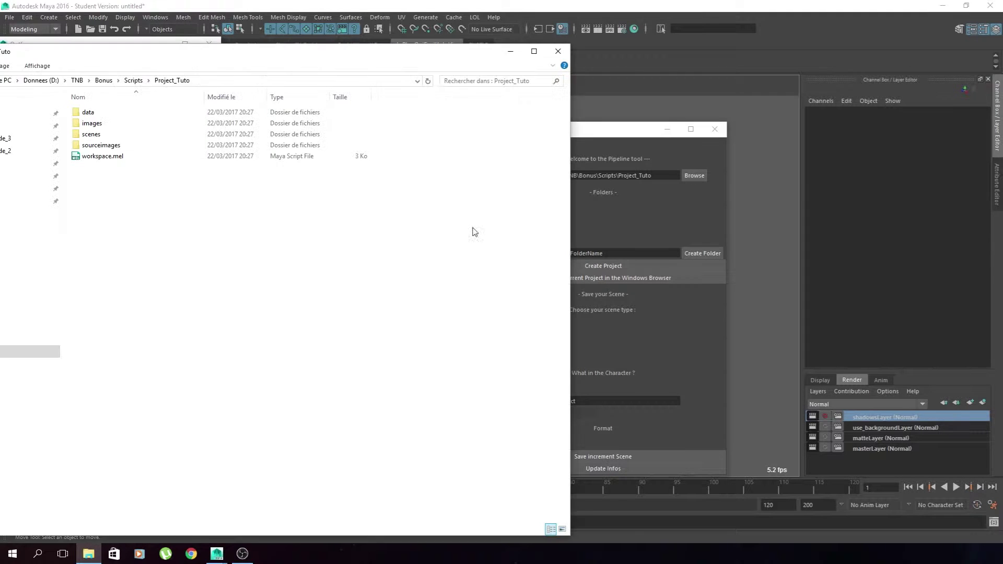
pyautogui.moveTo(183, 56); pyautogui.dragTo(271, 81)
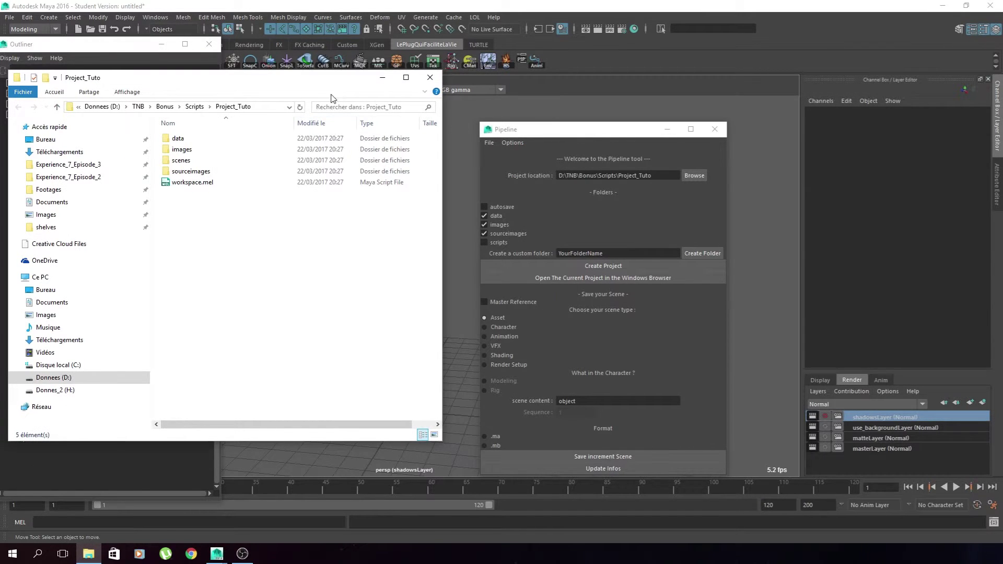
pyautogui.moveTo(531, 8); pyautogui.dragTo(1002, 1)
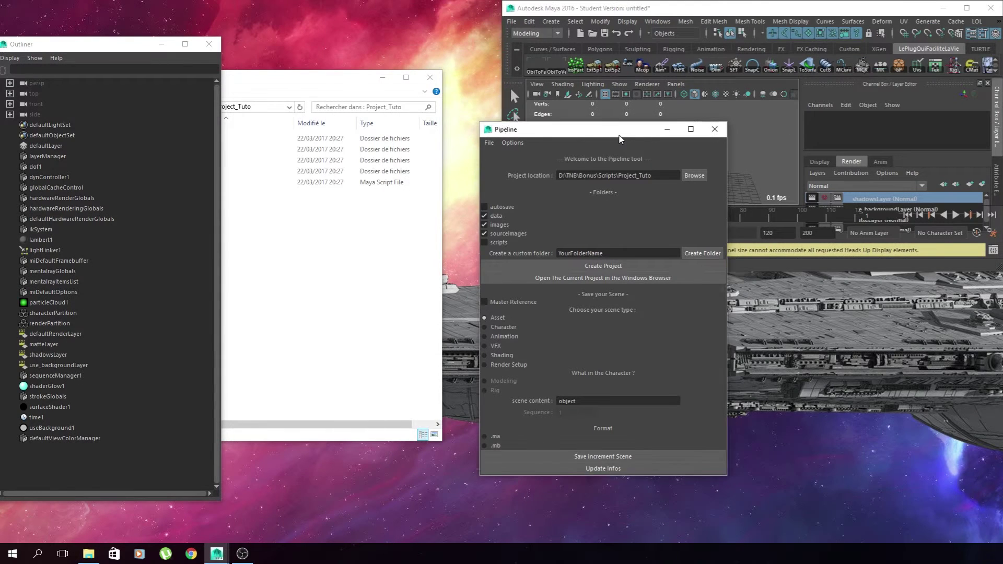
pyautogui.moveTo(615, 135); pyautogui.dragTo(623, 124)
pyautogui.click(257, 83)
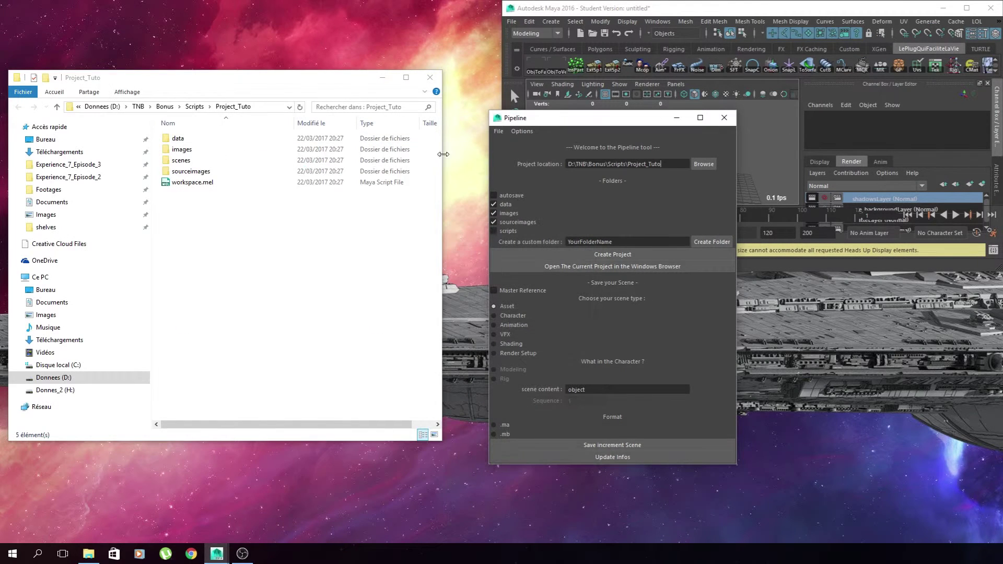
pyautogui.moveTo(269, 83); pyautogui.dragTo(262, 89)
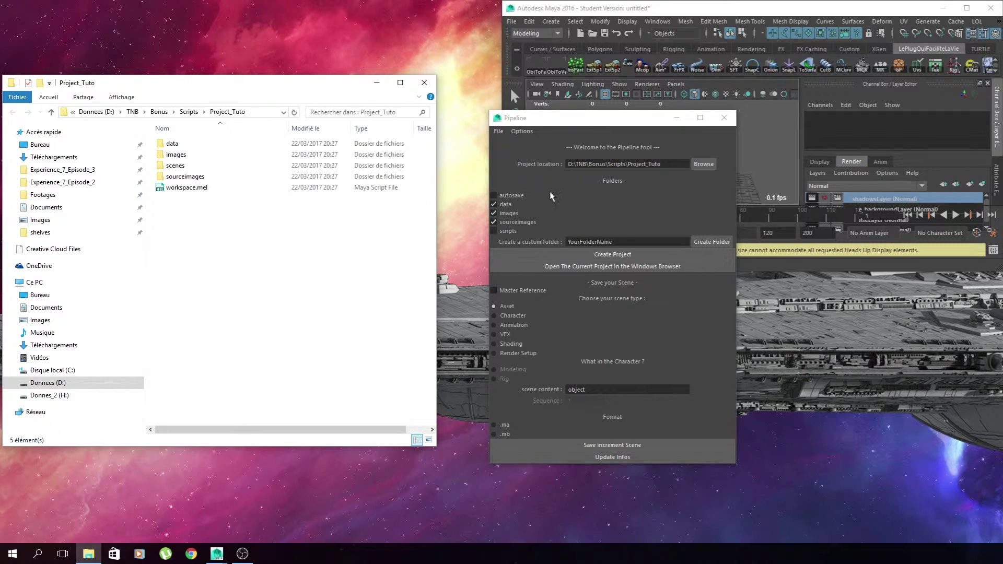
# Add the scripts and autosave folders to the project, plus a custom folder named TutoPipe.
pyautogui.click(504, 232)
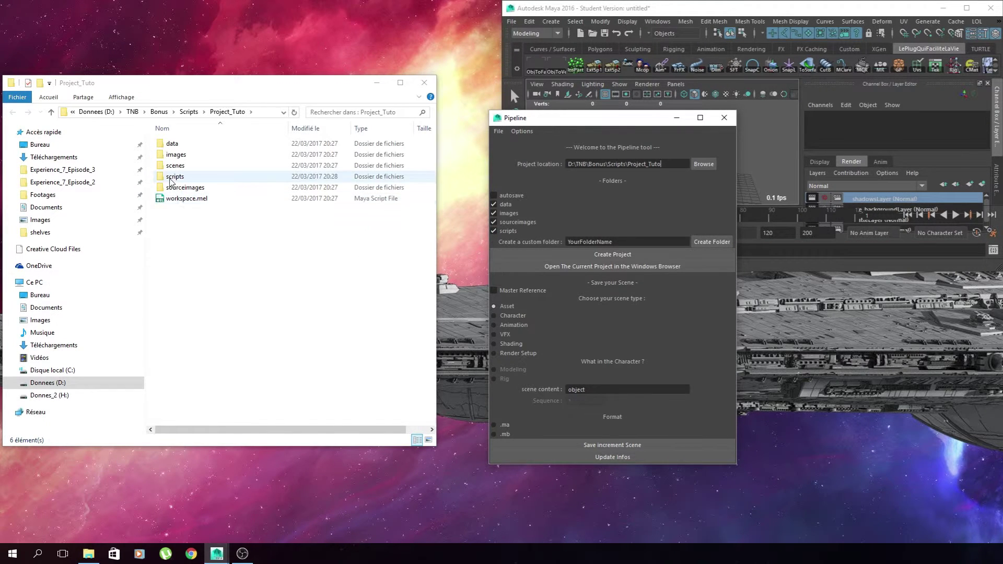
pyautogui.click(506, 196)
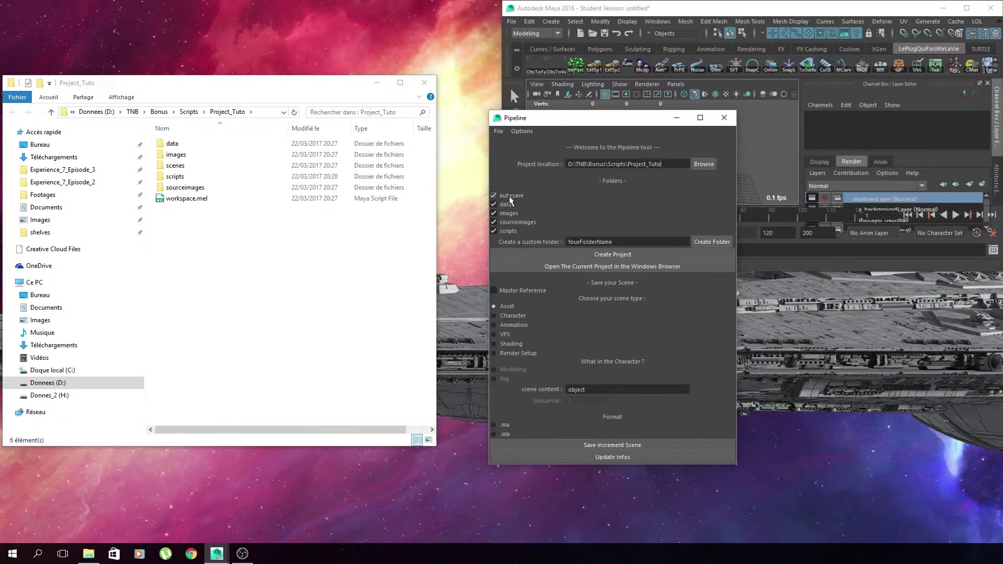
pyautogui.doubleClick(575, 240)
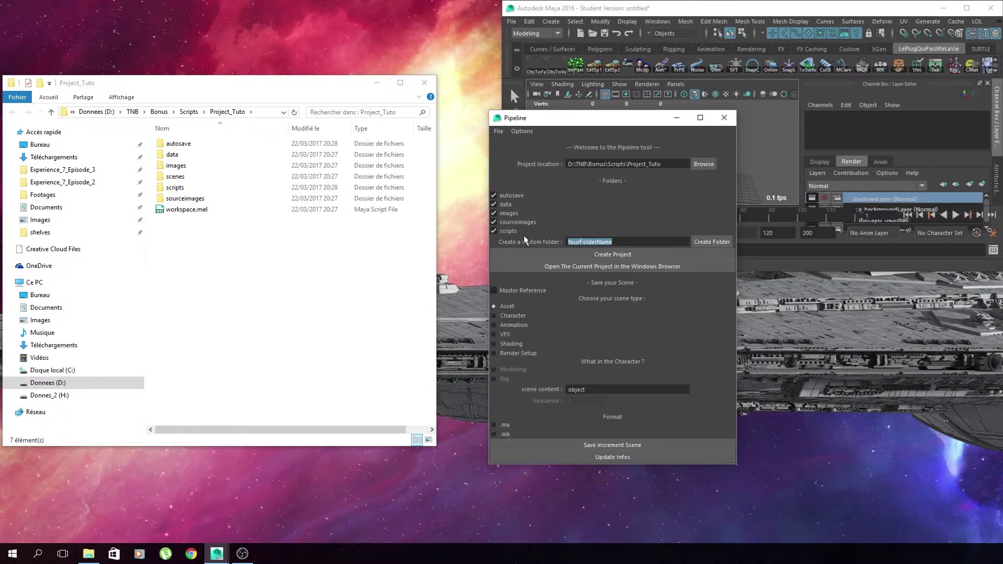
pyautogui.write('TutoPipe')
pyautogui.press('Return')
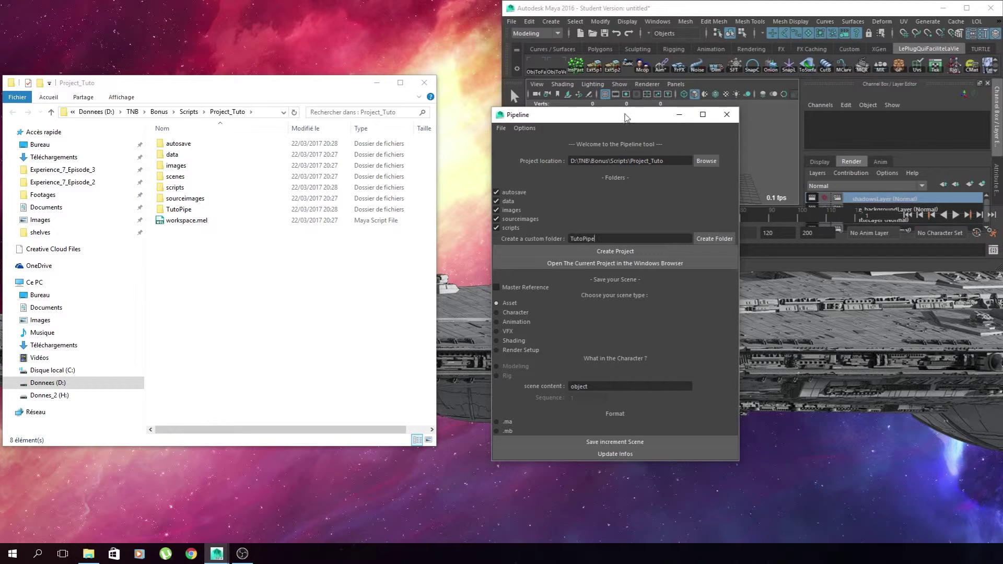
# Save the scene as a Character Rig named TOTO in .ma format with the Pipeline tool.
pyautogui.moveTo(627, 117); pyautogui.dragTo(549, 167)
pyautogui.click(434, 362)
pyautogui.click(434, 427)
pyautogui.press('Tab')
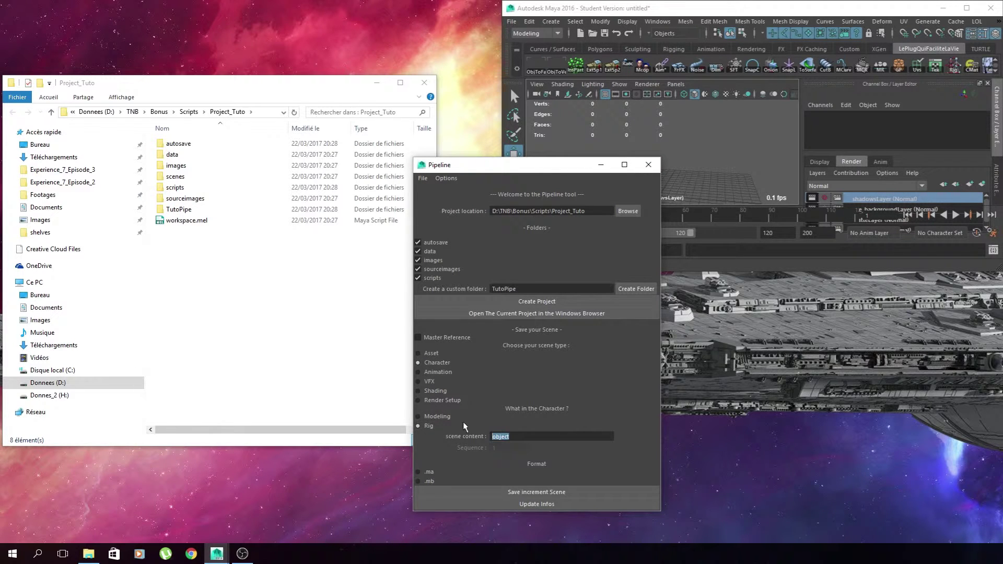
pyautogui.write('TOTO')
pyautogui.click(426, 471)
pyautogui.moveTo(515, 171); pyautogui.dragTo(525, 145)
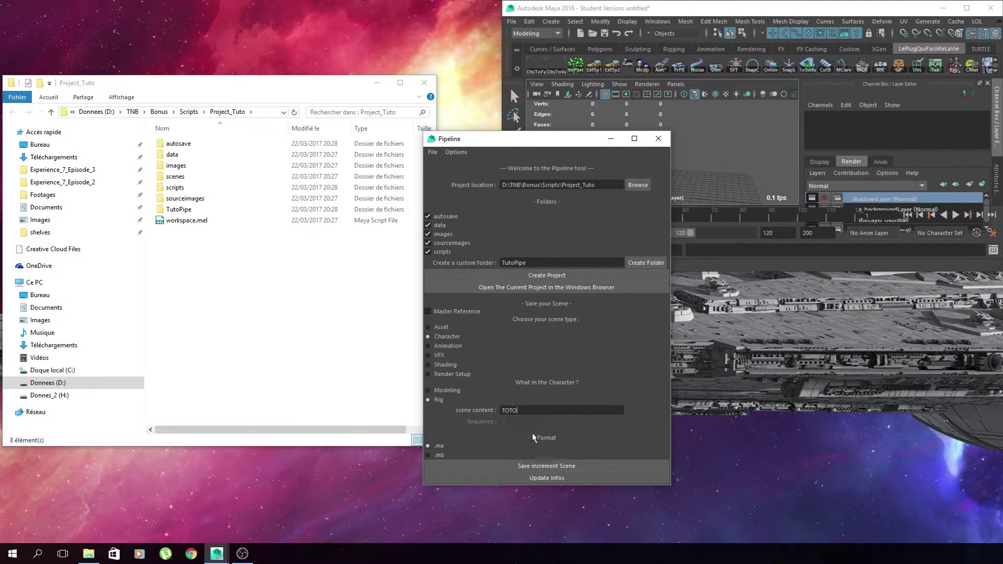
pyautogui.click(543, 466)
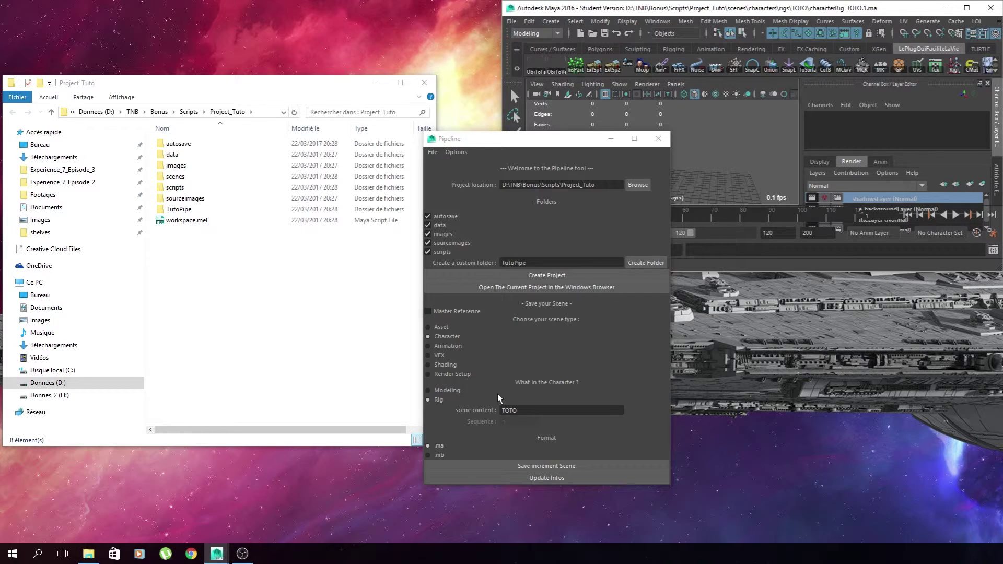
# Inspect the saved rig files in the scenes\characters\rigs\TOTO folder in File Explorer and return to Project_Tuto.
pyautogui.click(266, 308)
pyautogui.doubleClick(200, 178)
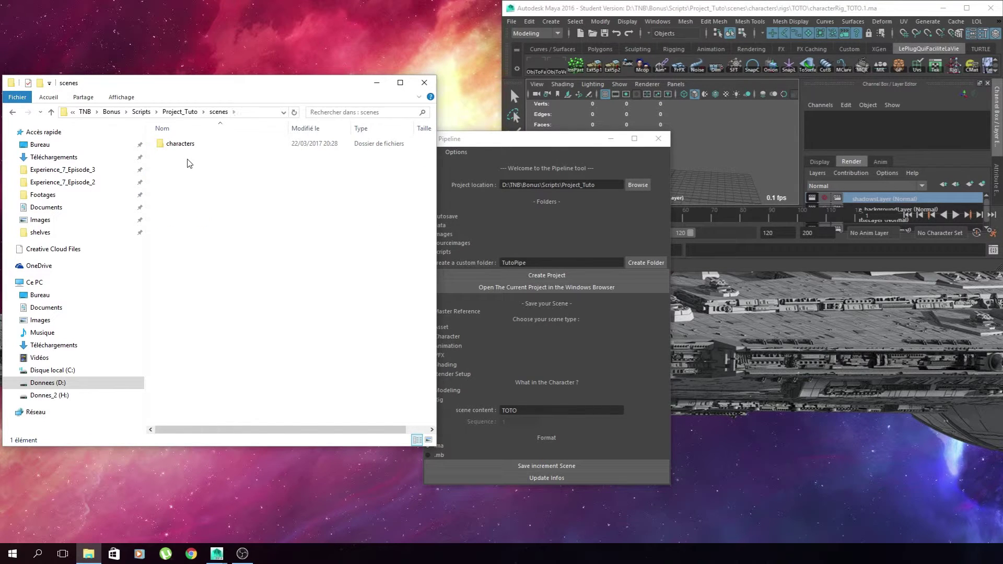
pyautogui.doubleClick(173, 145)
pyautogui.doubleClick(173, 144)
pyautogui.doubleClick(172, 145)
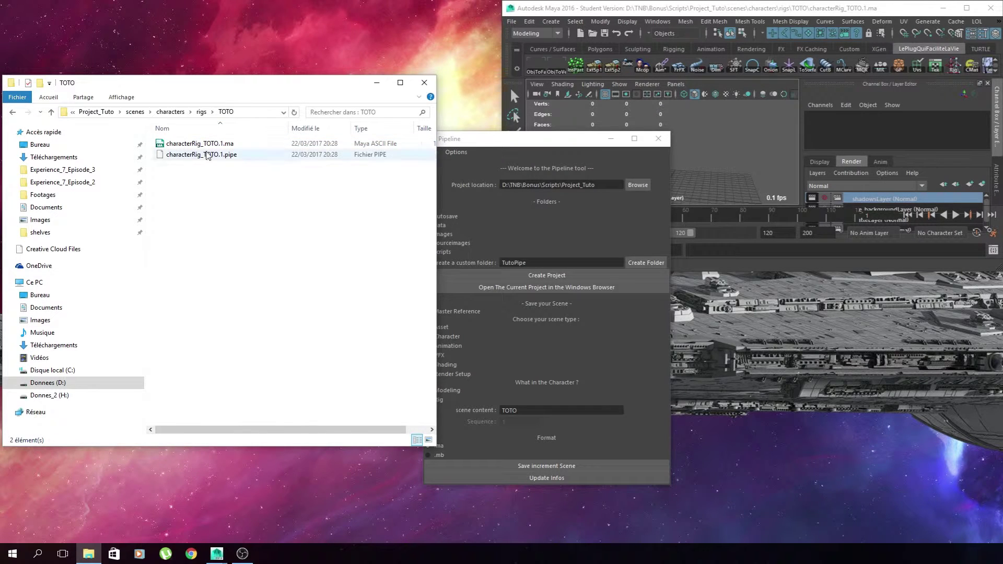
pyautogui.click(201, 145)
pyautogui.click(191, 158)
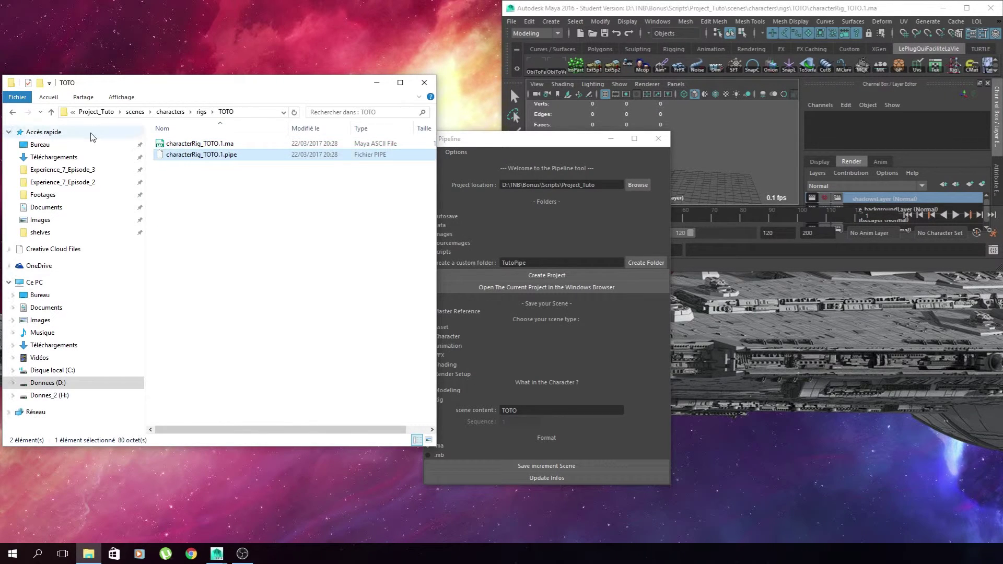
pyautogui.click(96, 112)
# Save the TOTO scene as a Shading scene for sequence 4 with the Pipeline tool.
pyautogui.moveTo(554, 145); pyautogui.dragTo(562, 145)
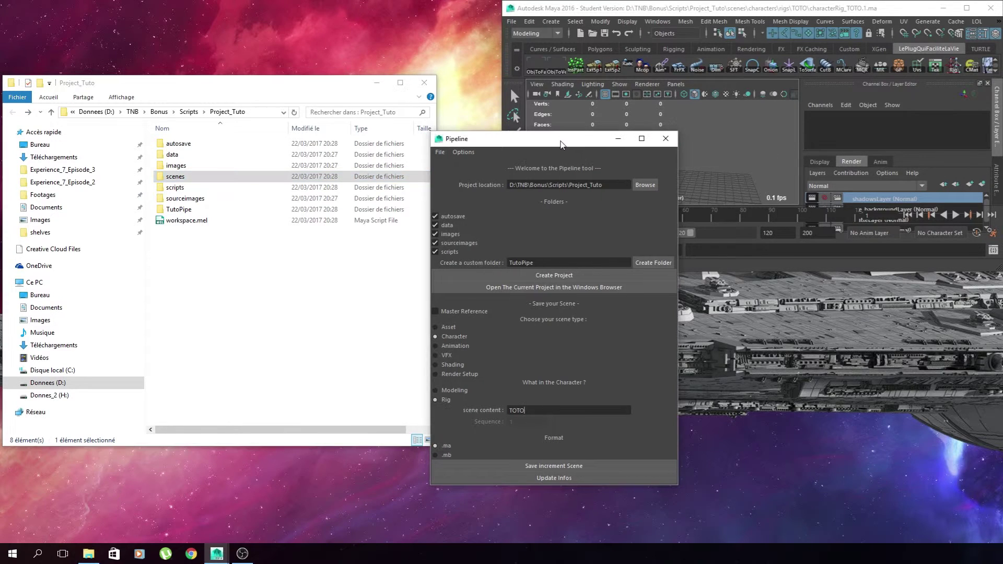
pyautogui.click(453, 365)
pyautogui.press('Tab')
pyautogui.write('4')
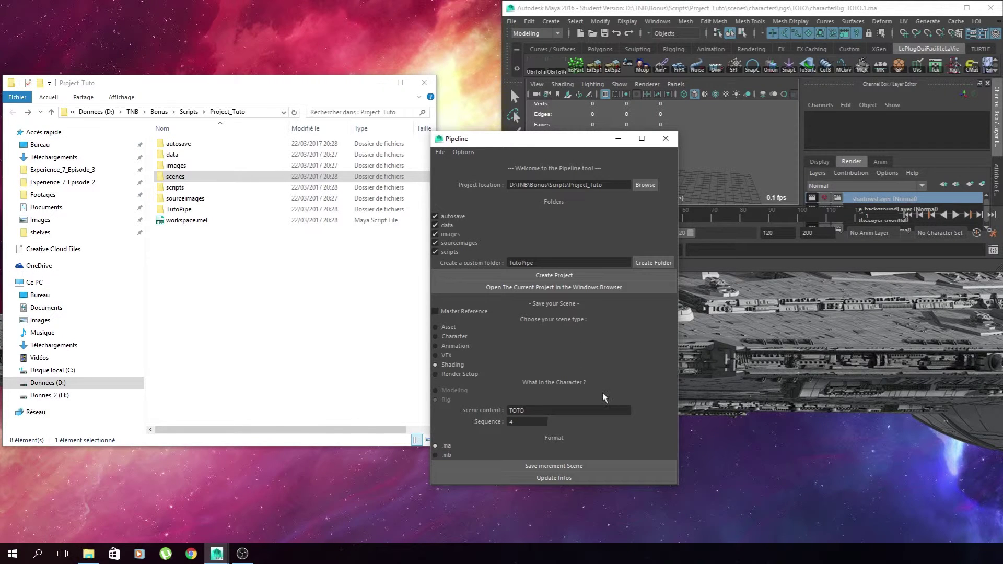
pyautogui.click(543, 466)
pyautogui.click(477, 287)
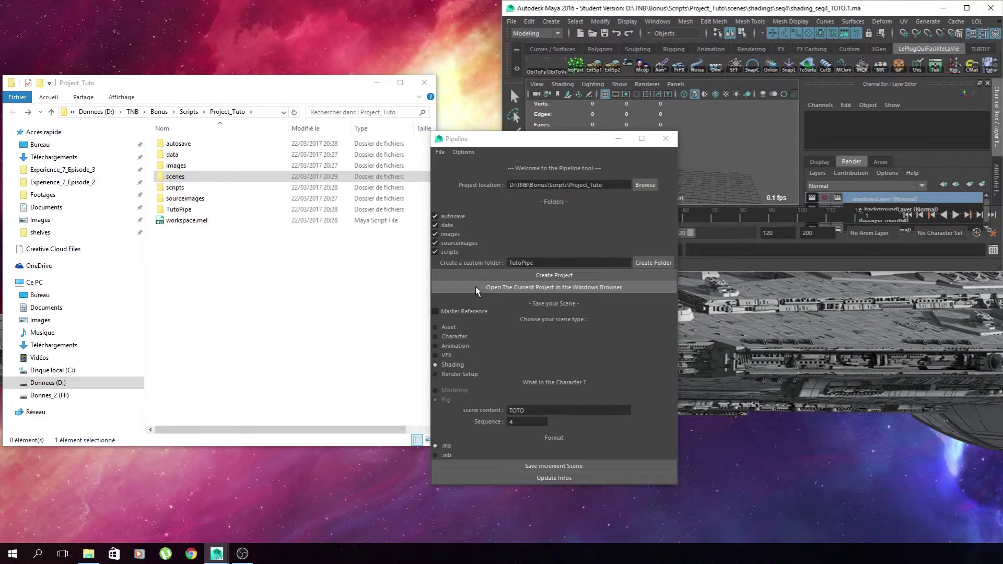
# Browse to the scenes\shadings\seq4 folder in File Explorer to check the saved shading files.
pyautogui.doubleClick(177, 177)
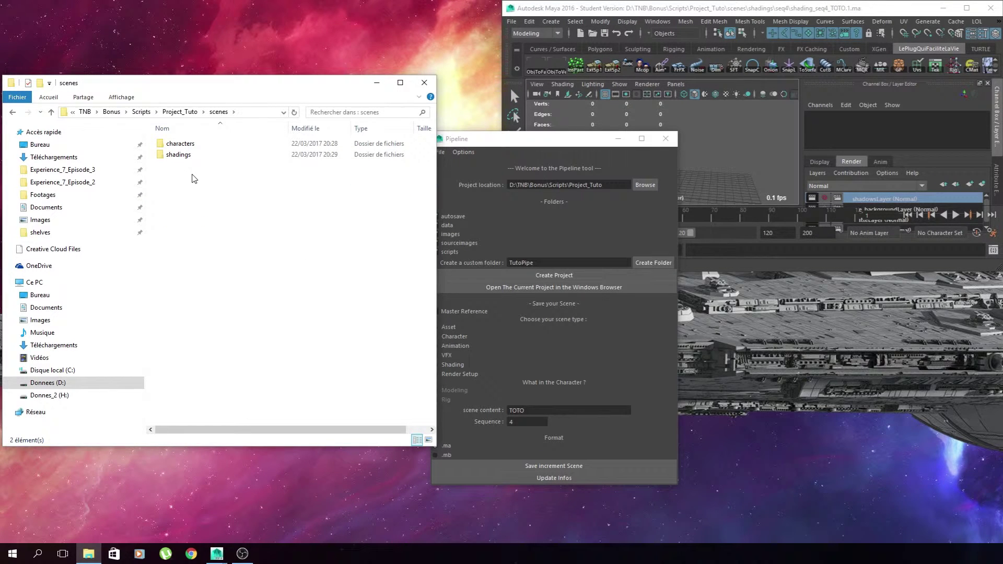
pyautogui.doubleClick(191, 156)
pyautogui.doubleClick(192, 146)
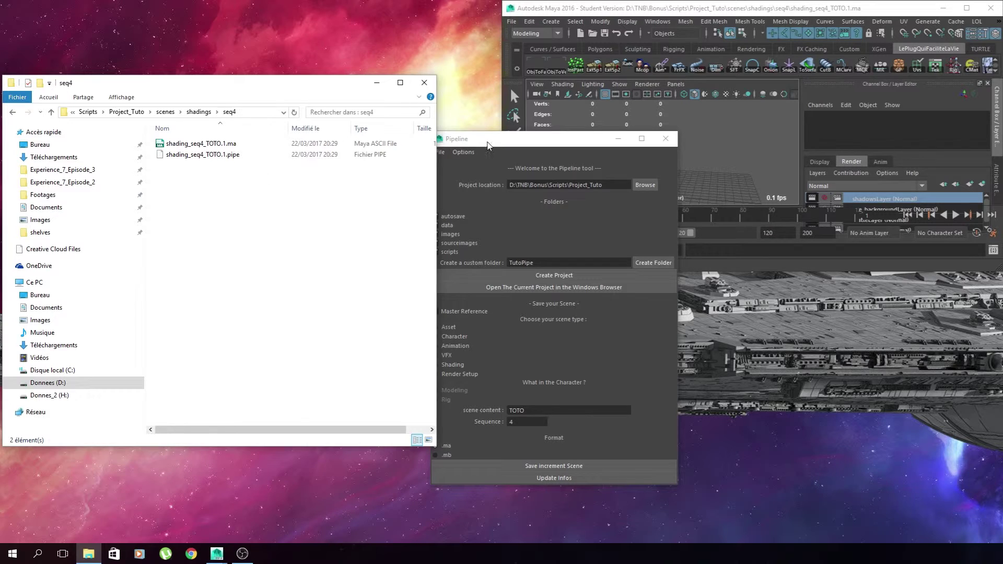
# Open the scene characterRig_TOTO.1.ma from the characters\rigs\TOTO folder through the Pipeline tool.
pyautogui.click(487, 145)
pyautogui.click(439, 152)
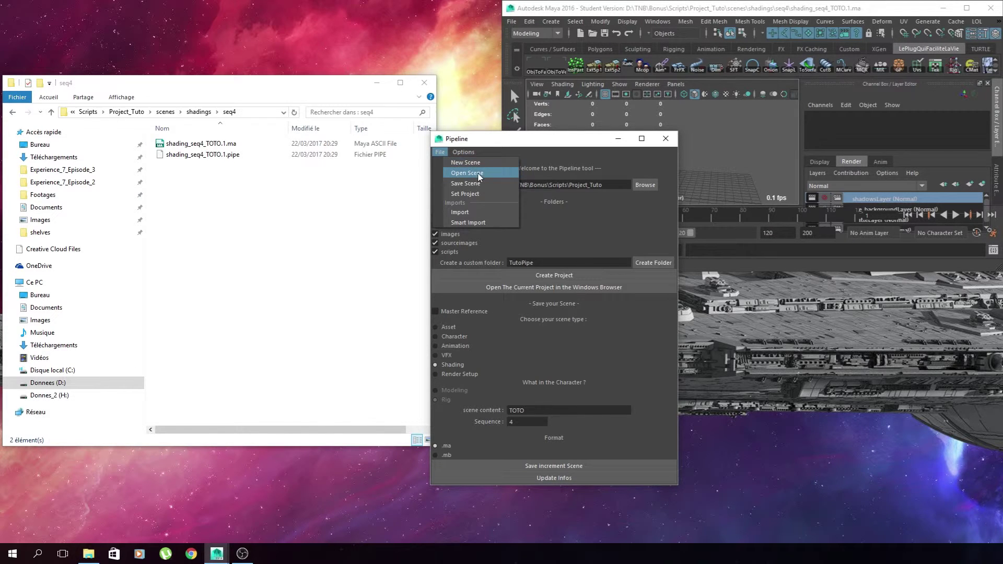
pyautogui.click(439, 155)
pyautogui.click(441, 151)
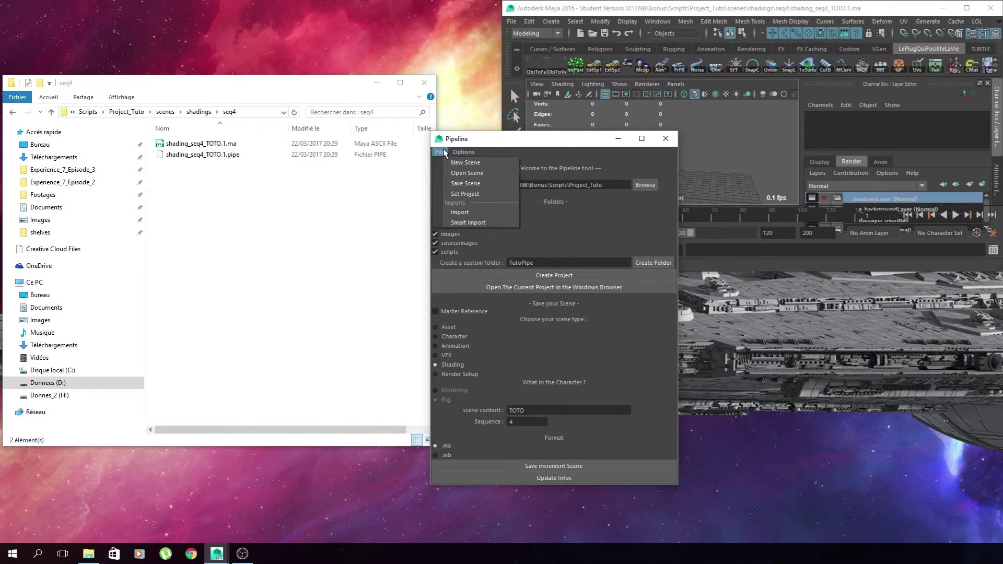
pyautogui.click(453, 174)
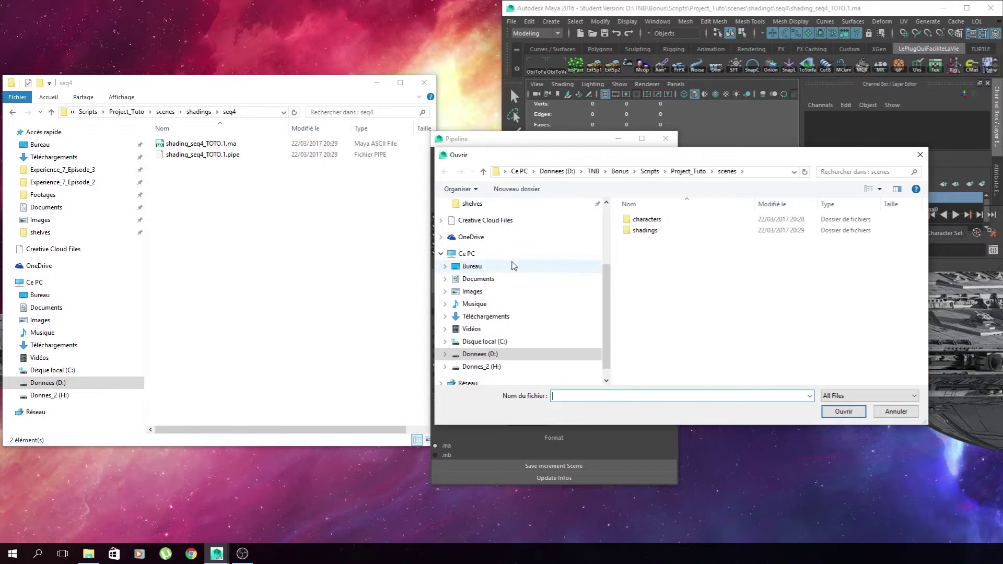
pyautogui.doubleClick(646, 220)
pyautogui.doubleClick(644, 219)
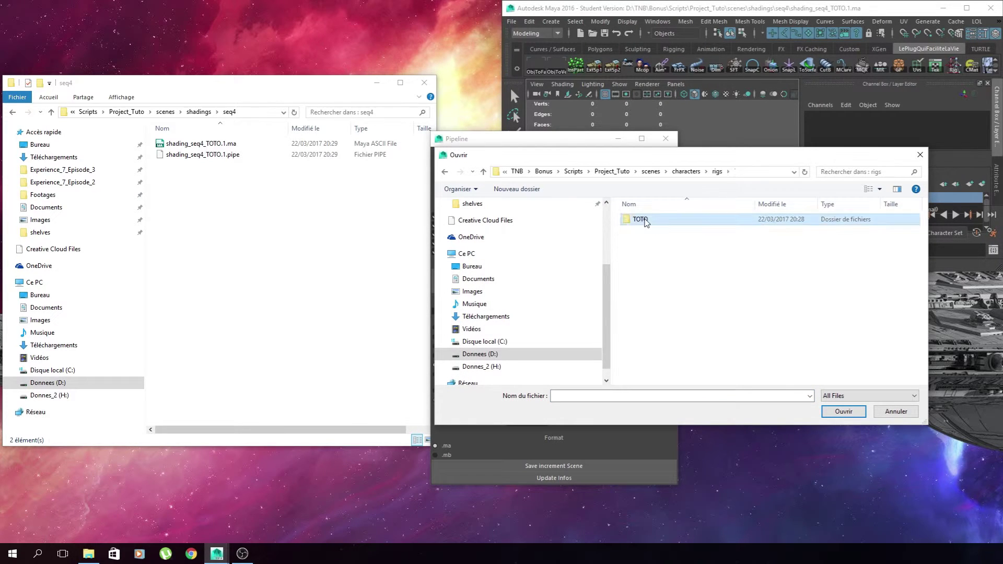
pyautogui.doubleClick(644, 219)
pyautogui.click(646, 220)
pyautogui.click(843, 411)
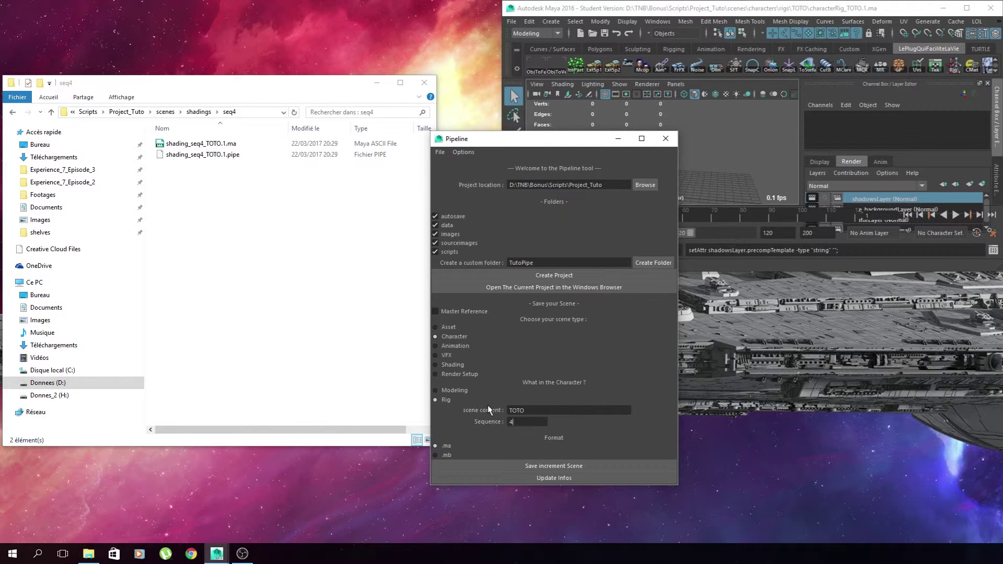
# Save two incremental versions of the TOTO character rig scene.
pyautogui.click(579, 466)
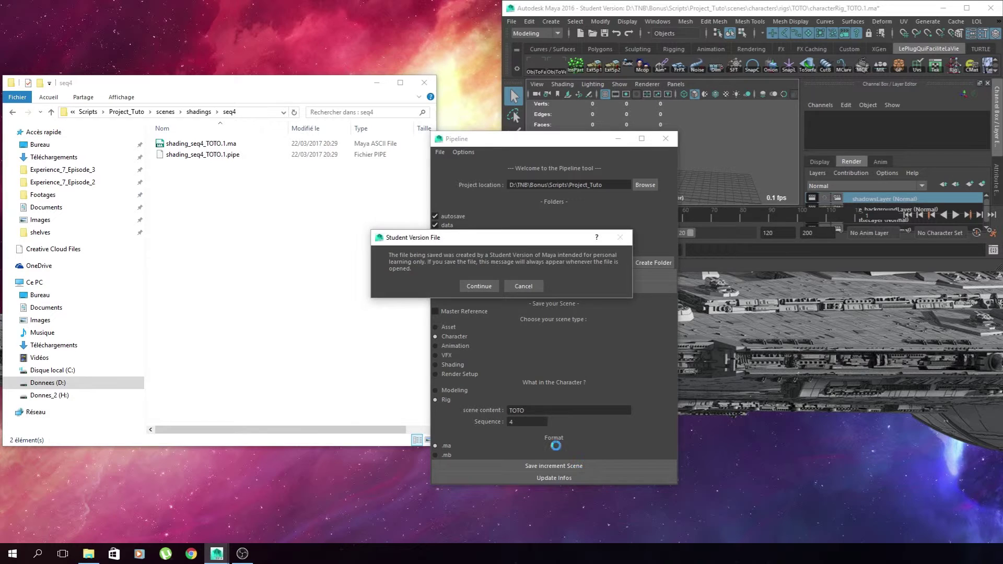
pyautogui.click(478, 286)
pyautogui.click(580, 465)
pyautogui.click(478, 286)
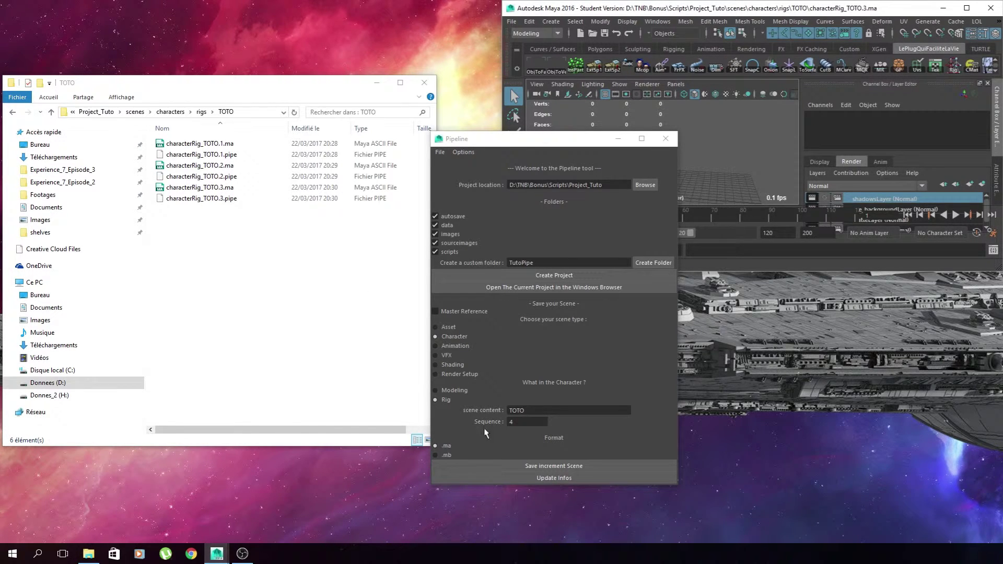
# Save the TOTO rig as a Master Reference with imported references and select characterRig_TOTO.1.MASTER.ma in File Explorer.
pyautogui.moveTo(551, 139); pyautogui.dragTo(561, 134)
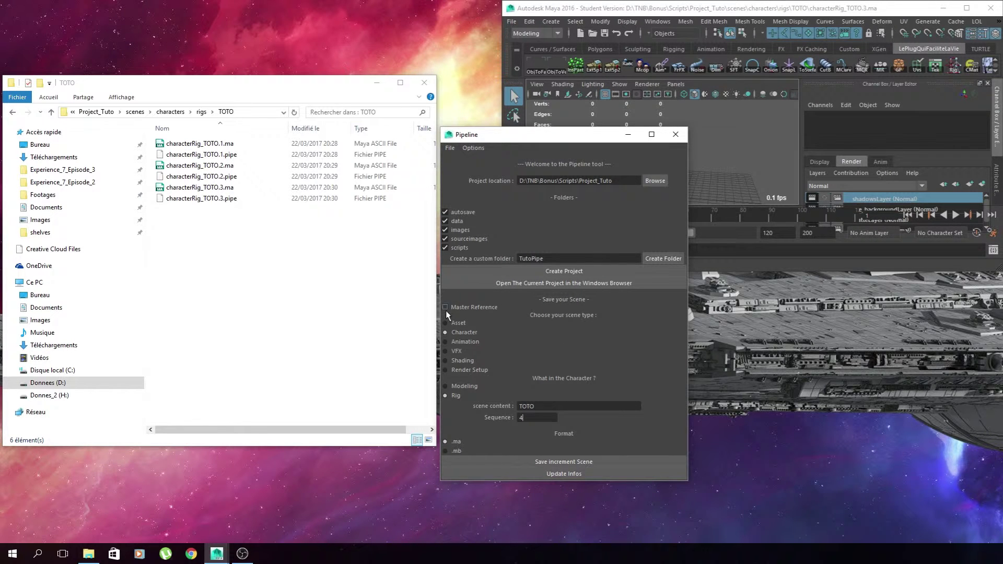
pyautogui.moveTo(562, 134); pyautogui.dragTo(333, 89)
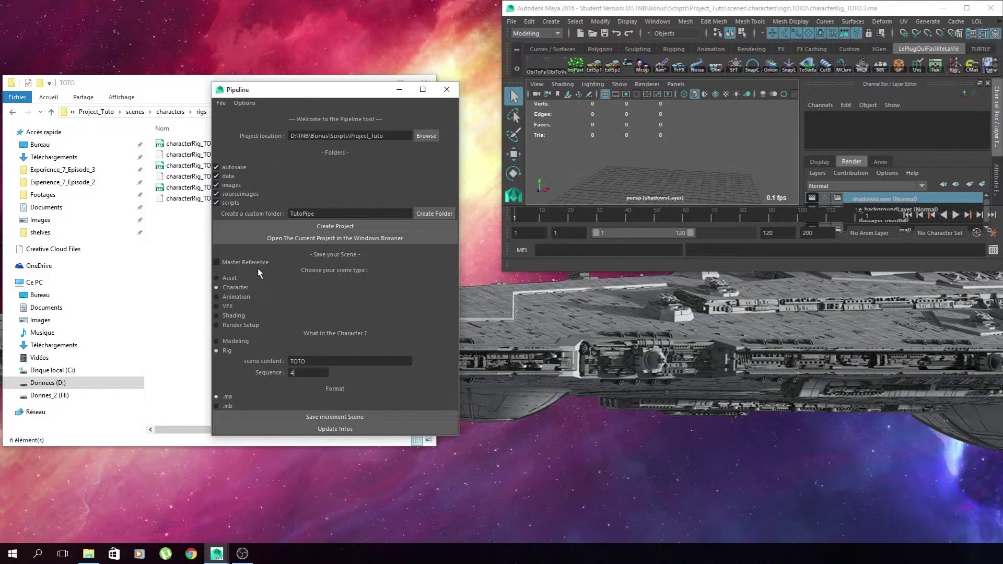
pyautogui.click(250, 263)
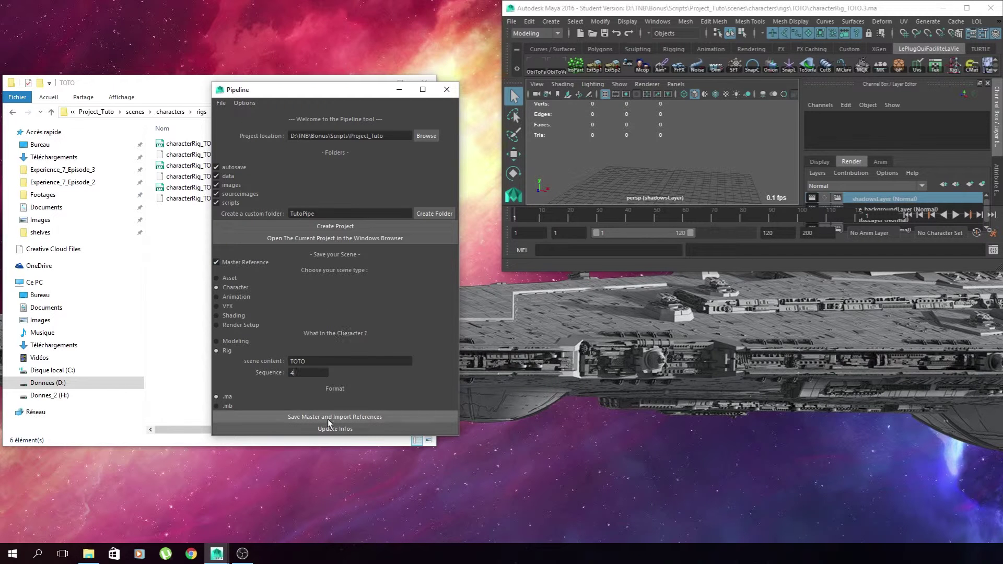
pyautogui.click(337, 419)
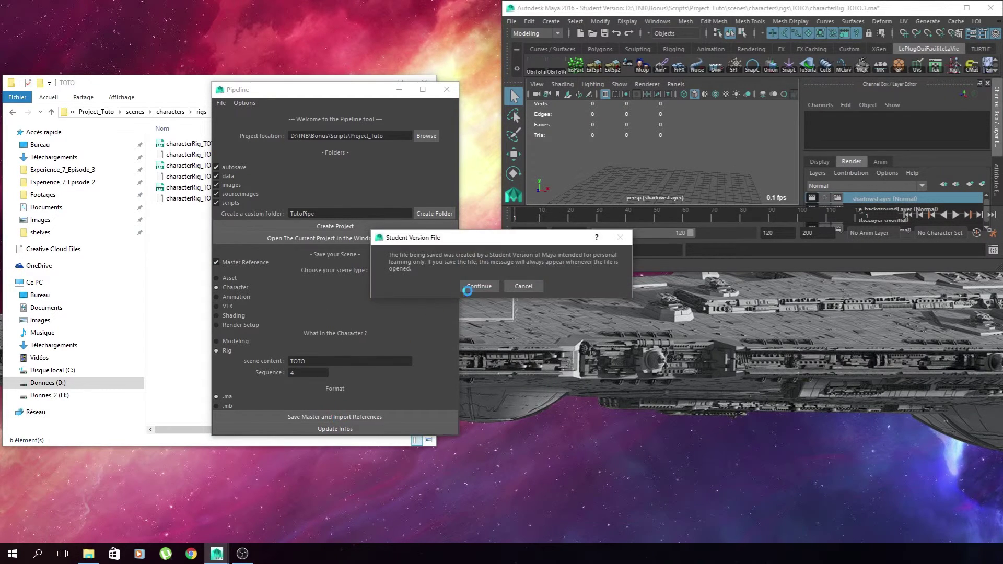
pyautogui.click(484, 289)
pyautogui.moveTo(316, 90); pyautogui.dragTo(489, 104)
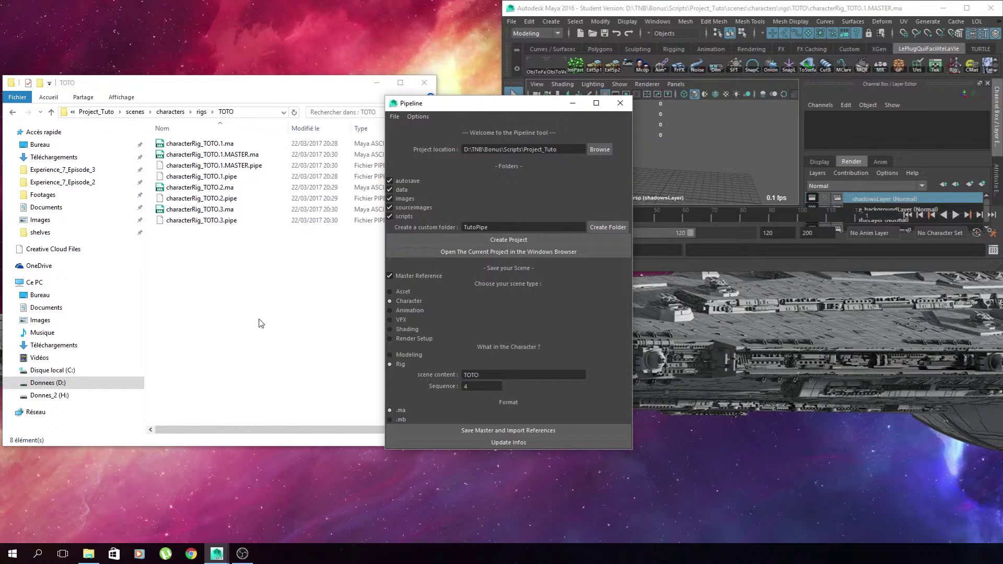
pyautogui.click(246, 155)
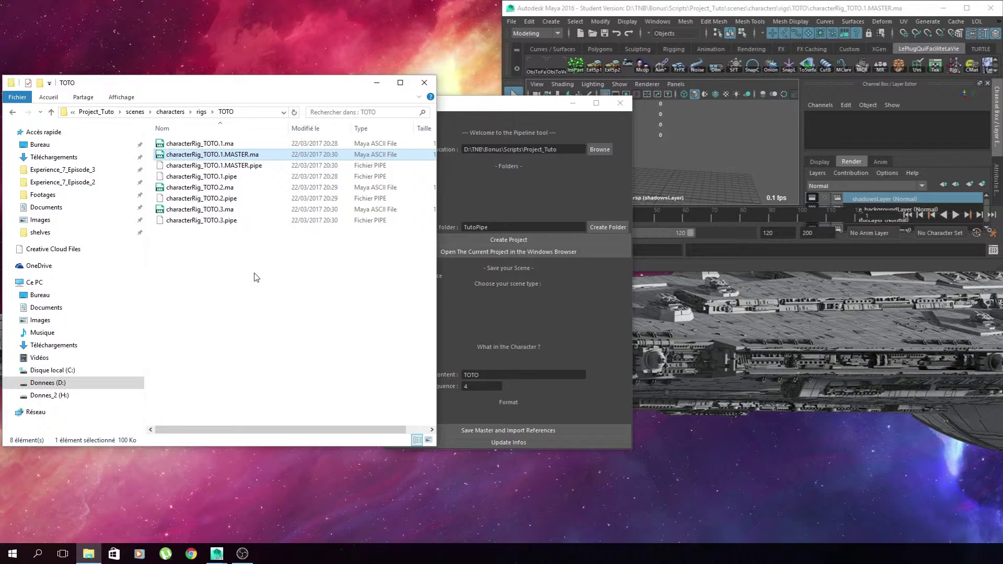
pyautogui.click(393, 116)
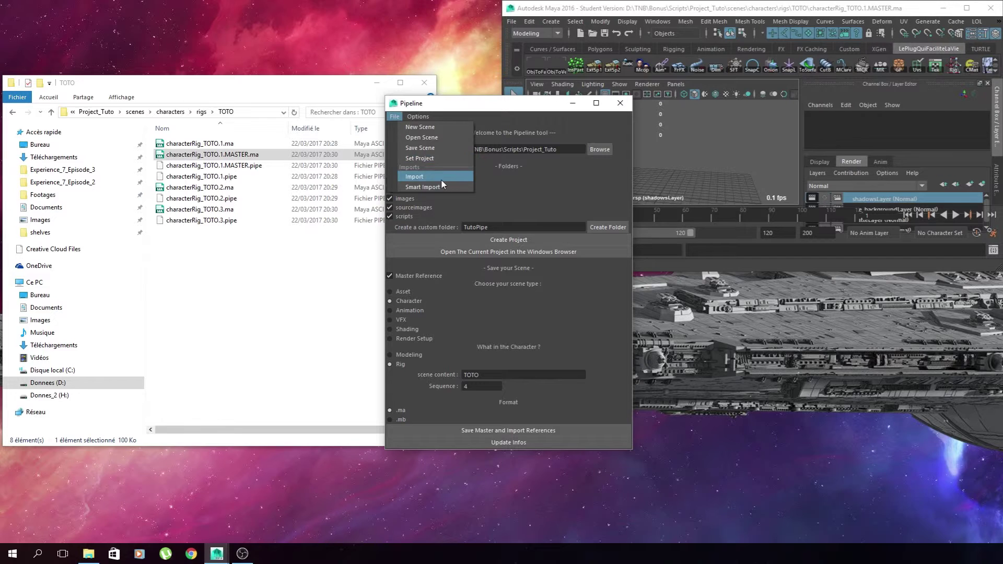
pyautogui.click(417, 177)
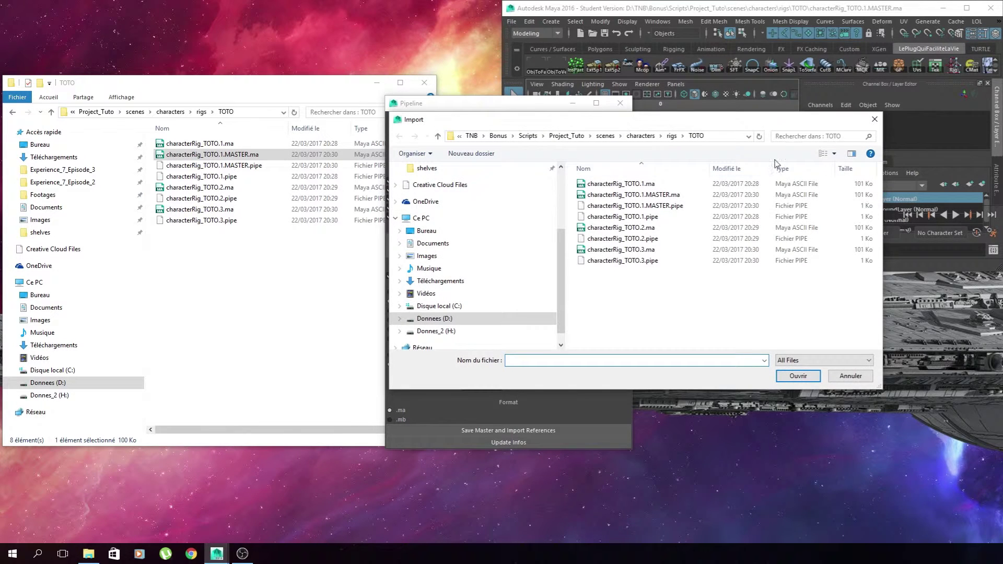
pyautogui.click(874, 119)
# Open the Pipeline tool's Smart Import for the current project.
pyautogui.click(395, 116)
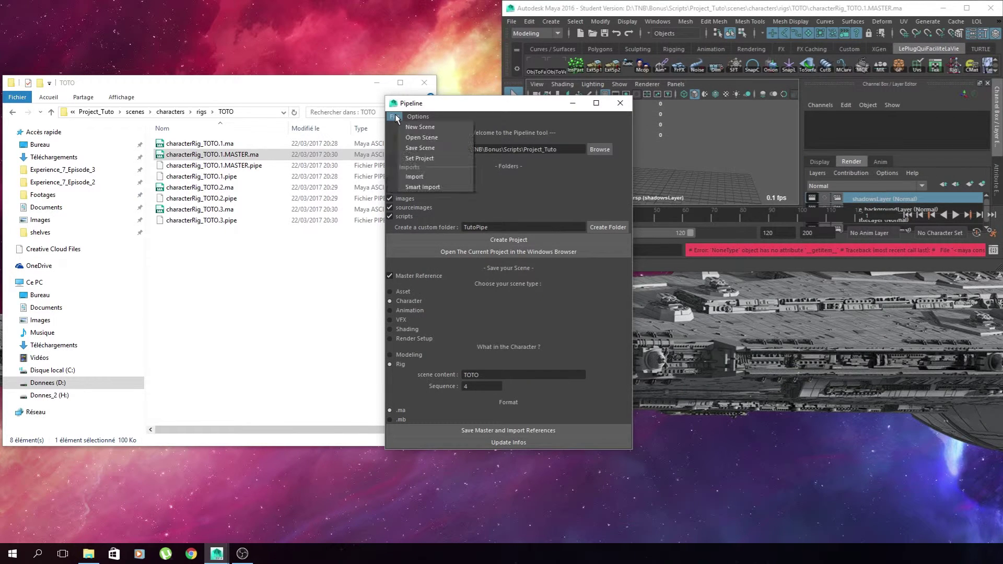
pyautogui.click(416, 187)
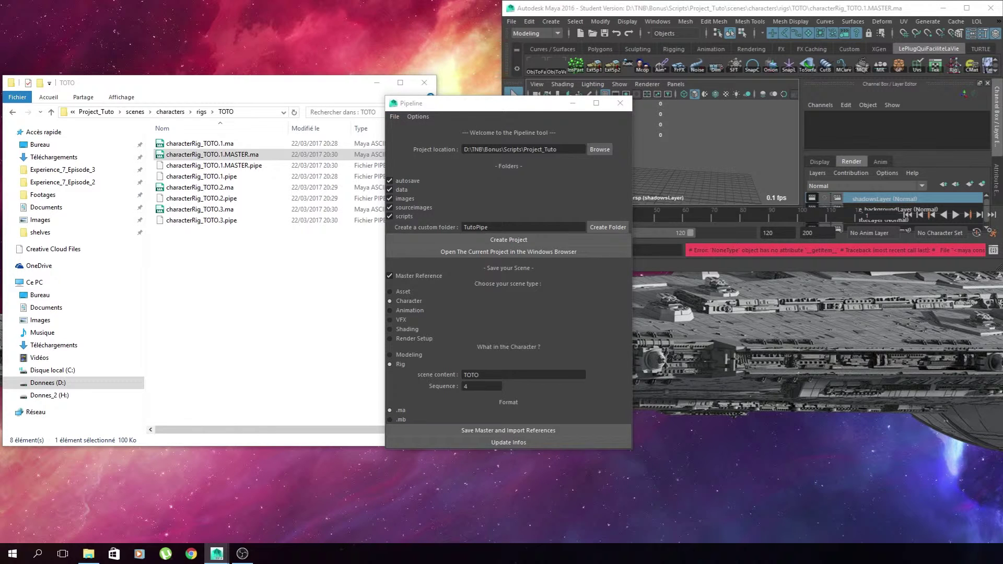
pyautogui.click(574, 227)
pyautogui.click(549, 240)
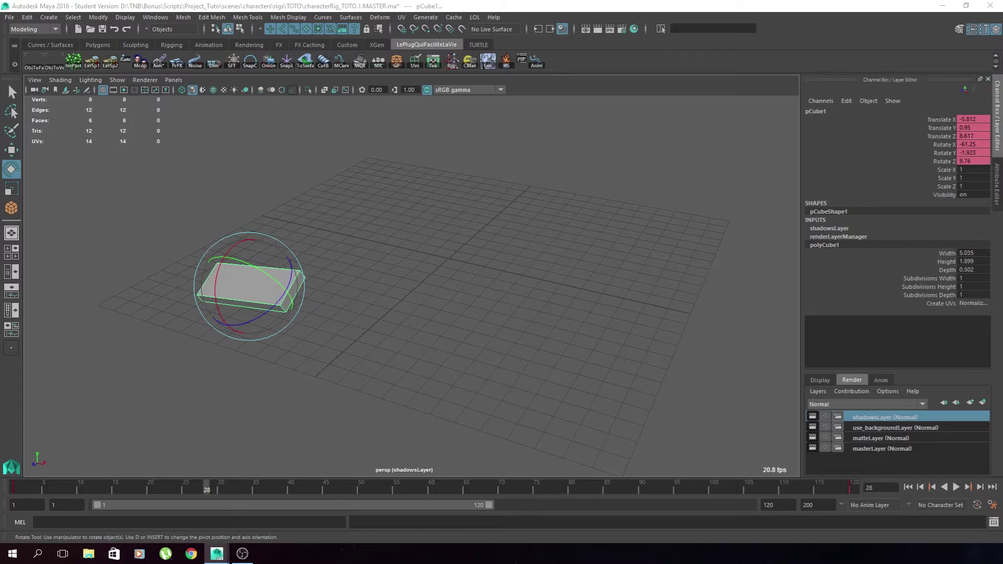
# Scrub the cube's random animation to frame 113 and open the Graph Editor beside the Animation Tool.
pyautogui.moveTo(119, 484); pyautogui.dragTo(805, 483)
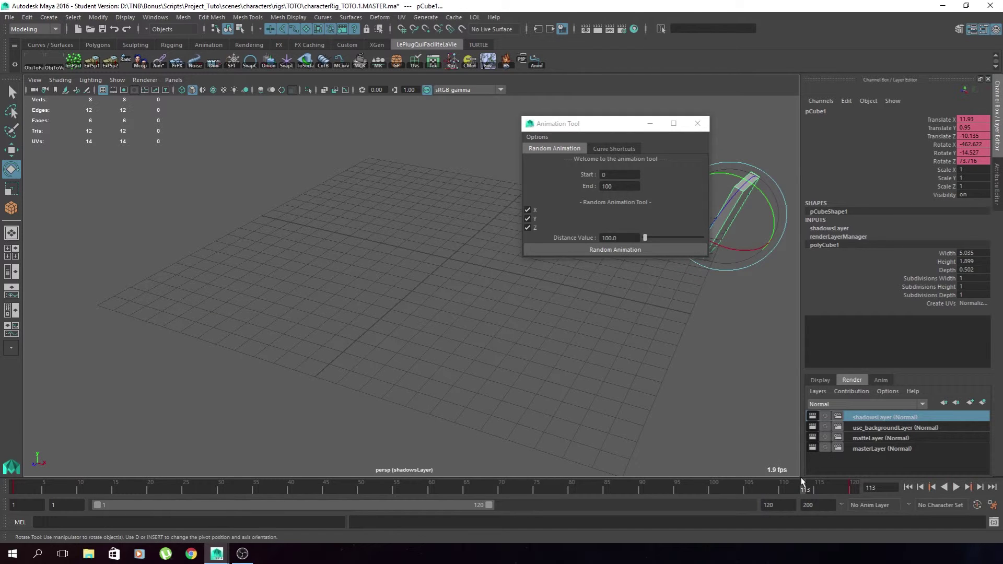
pyautogui.click(152, 17)
pyautogui.moveTo(180, 54)
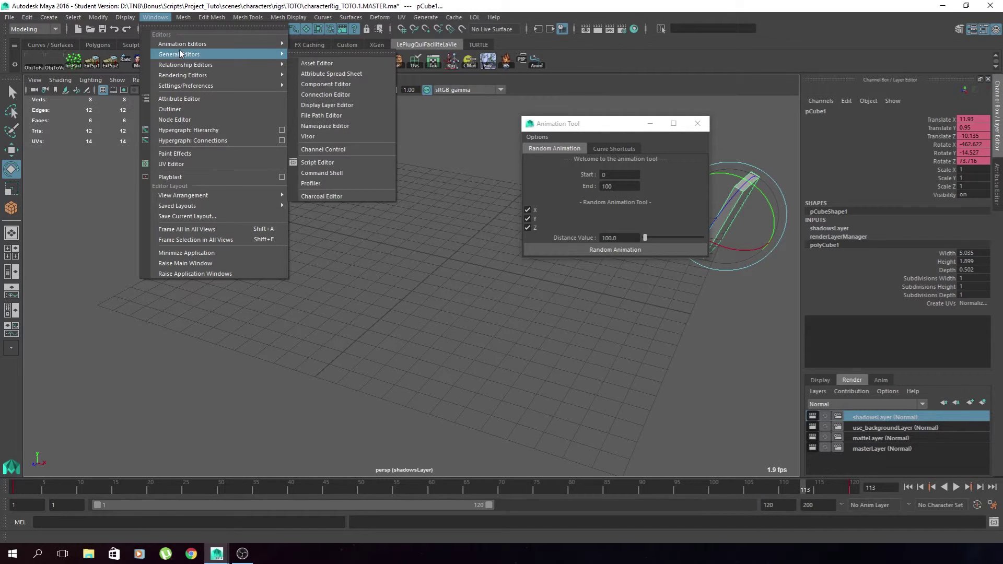
pyautogui.click(311, 52)
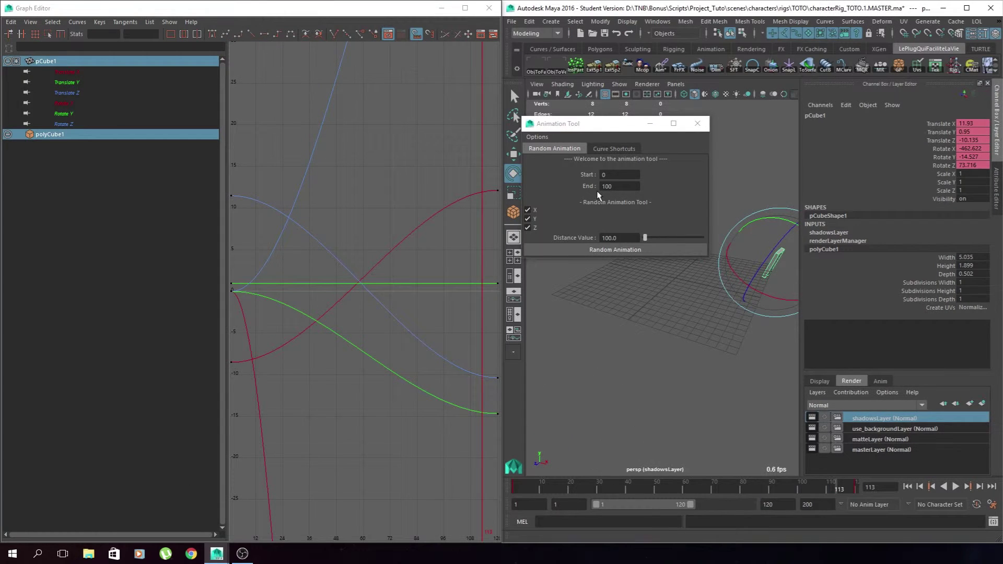
pyautogui.moveTo(580, 124); pyautogui.dragTo(601, 123)
pyautogui.press('a')
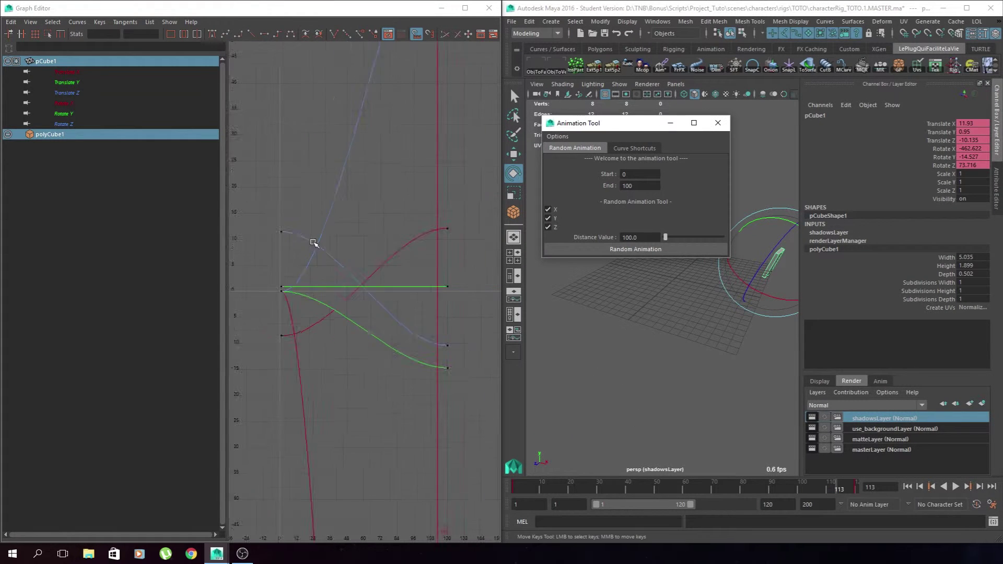
# Show pCube1's Translate X through Rotate Z curves and select and frame the last Rotate X key at frame 120.
pyautogui.click(68, 72)
pyautogui.keyDown('shift'); pyautogui.click(73, 126); pyautogui.keyUp('shift')
pyautogui.press('a')
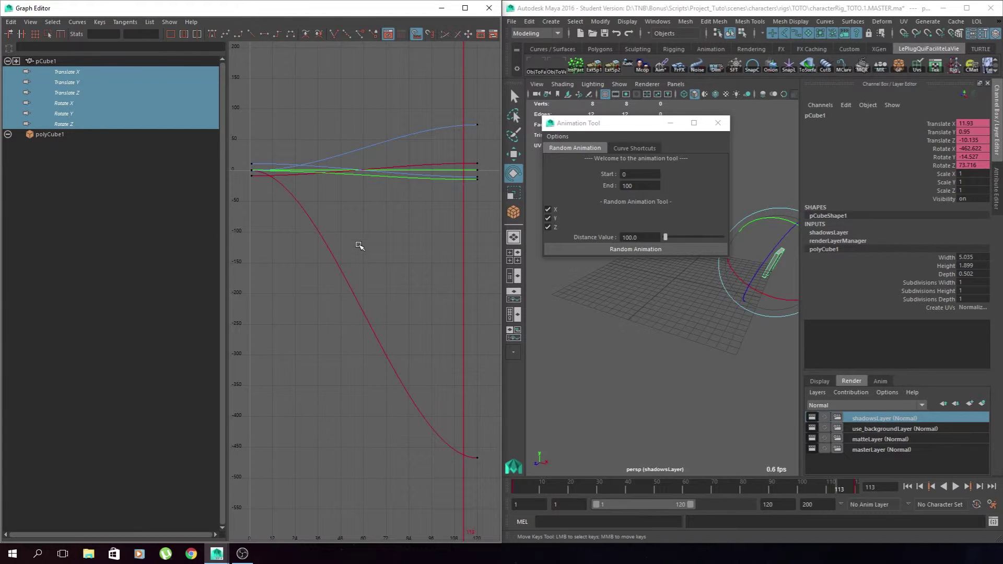
pyautogui.keyDown('alt'); pyautogui.moveTo(318, 247); pyautogui.dragTo(402, 233, button='middle'); pyautogui.keyUp('alt')
pyautogui.keyDown('alt'); pyautogui.moveTo(403, 278); pyautogui.dragTo(317, 168, button='middle'); pyautogui.keyUp('alt')
pyautogui.moveTo(455, 315); pyautogui.dragTo(386, 439)
pyautogui.press('f')
pyautogui.scroll(3, 304, 362)
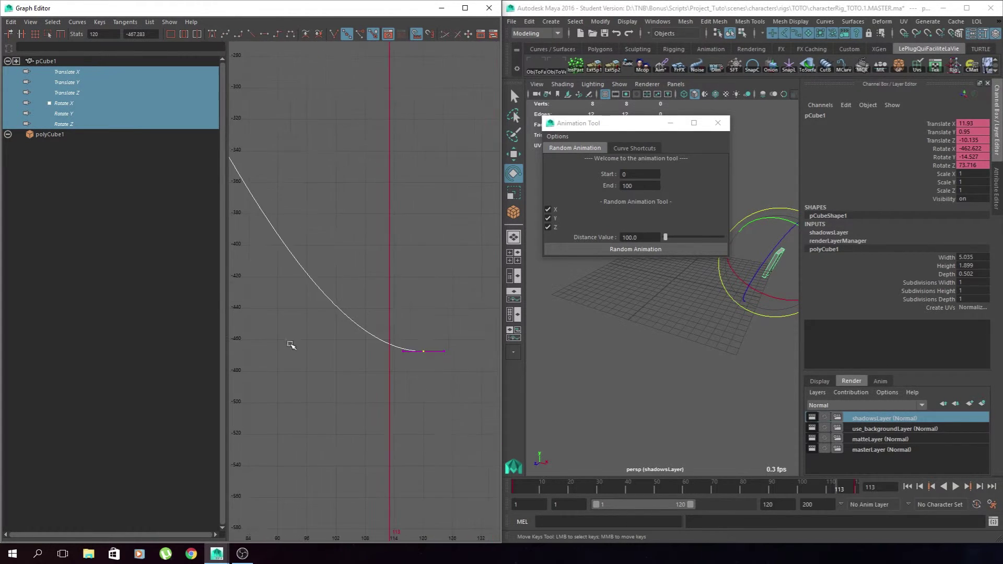
# Try to adjust the last Rotate X key, undo the change, and open the curve options at that key.
pyautogui.scroll(3, 326, 360)
pyautogui.scroll(3, 376, 410)
pyautogui.moveTo(376, 415); pyautogui.dragTo(352, 394, button='middle')
pyautogui.hotkey('ctrl', 'z')
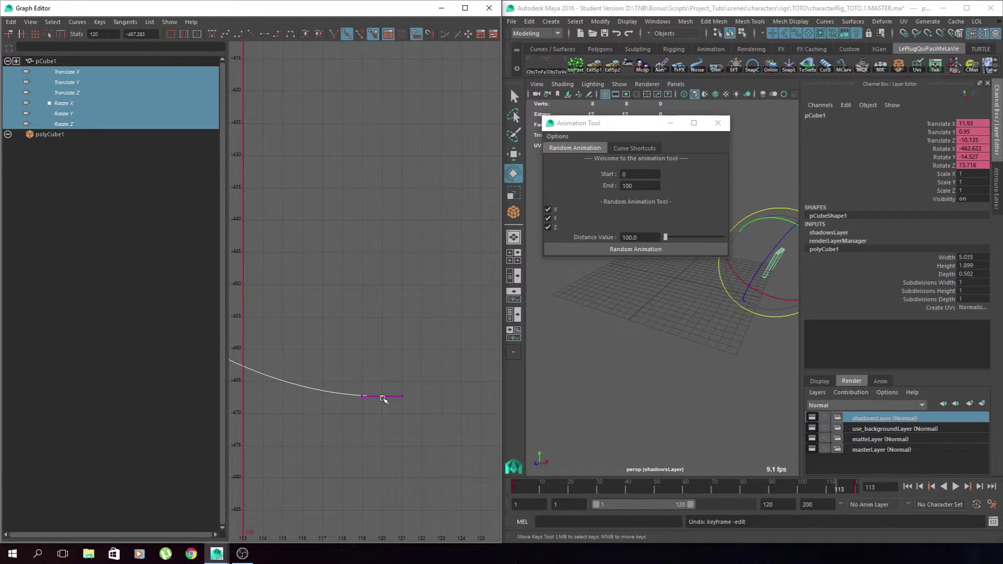
pyautogui.rightClick(383, 399)
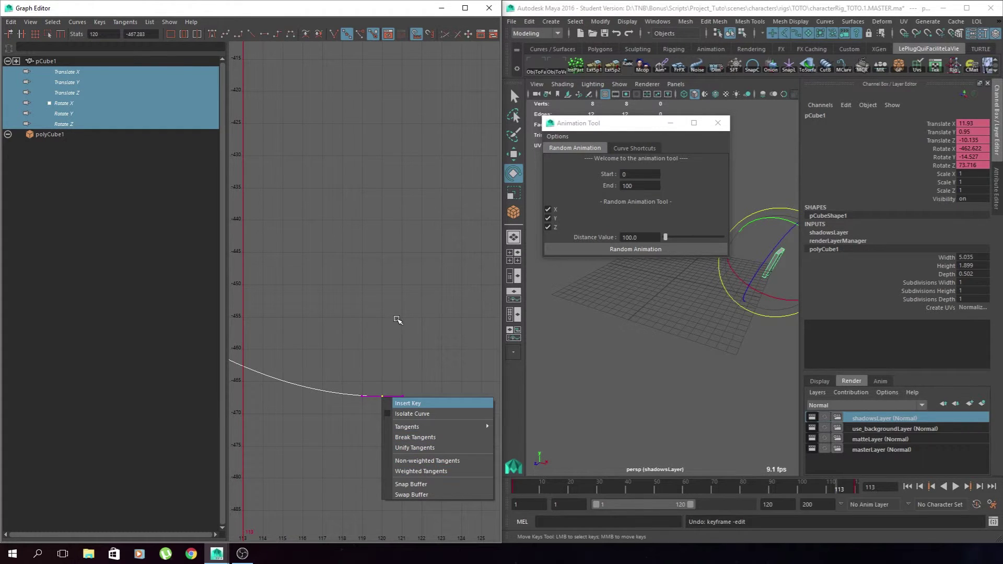
# Apply Free and Break Tangents Weight from the Curve Shortcuts to all keys on pCube1's translate and rotate curves.
pyautogui.click(634, 149)
pyautogui.moveTo(620, 125); pyautogui.dragTo(621, 138)
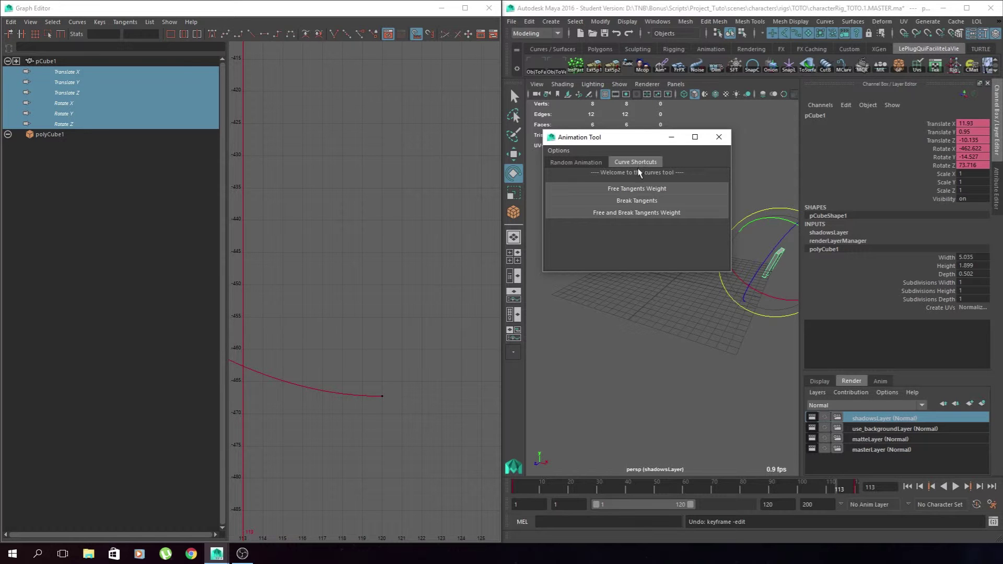
pyautogui.click(409, 311)
pyautogui.press('f')
pyautogui.keyDown('alt'); pyautogui.moveTo(416, 305); pyautogui.dragTo(431, 310, button='middle'); pyautogui.keyUp('alt')
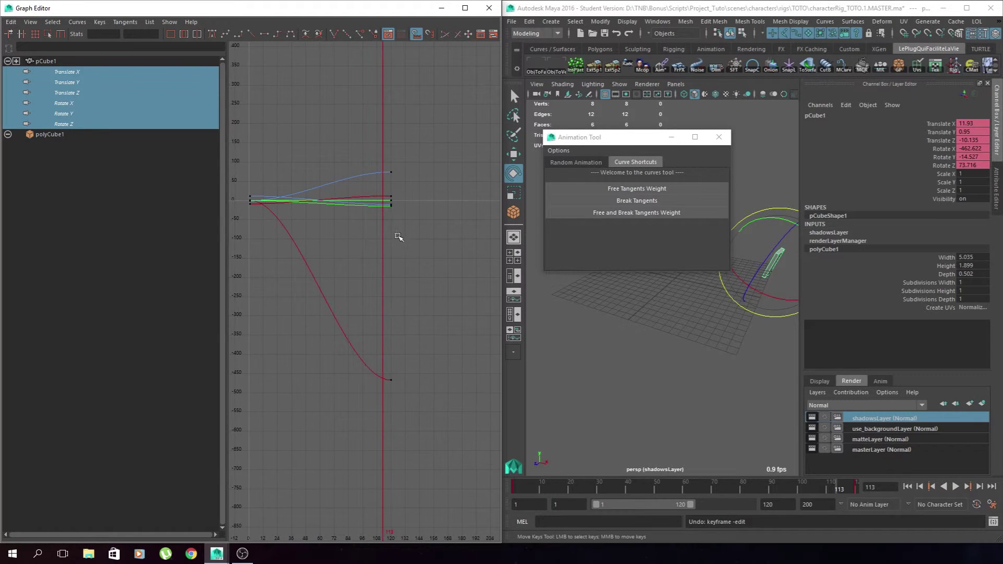
pyautogui.moveTo(437, 132); pyautogui.dragTo(243, 463)
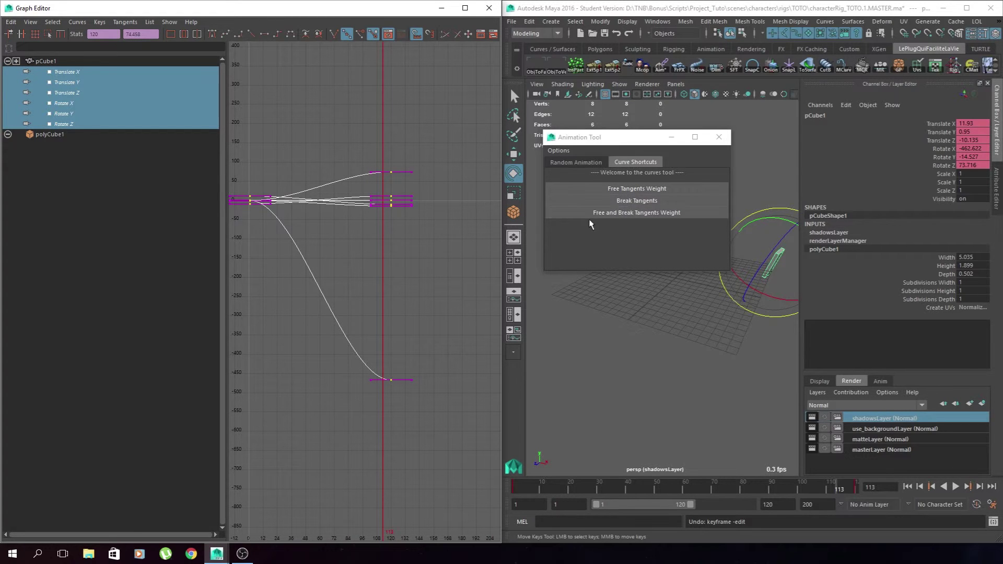
pyautogui.click(628, 217)
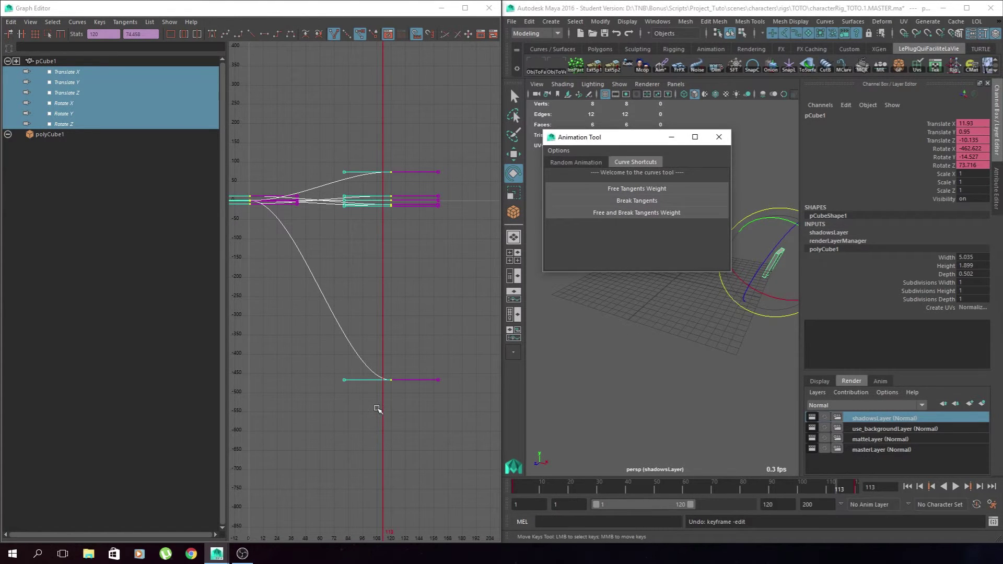
# Pull the incoming tangent handle of the last Rotate X key downward so the curve dips before frame 120.
pyautogui.click(376, 405)
pyautogui.moveTo(389, 394); pyautogui.dragTo(379, 395)
pyautogui.moveTo(330, 374); pyautogui.dragTo(354, 388)
pyautogui.moveTo(344, 381); pyautogui.dragTo(338, 425, button='middle')
pyautogui.click(392, 441)
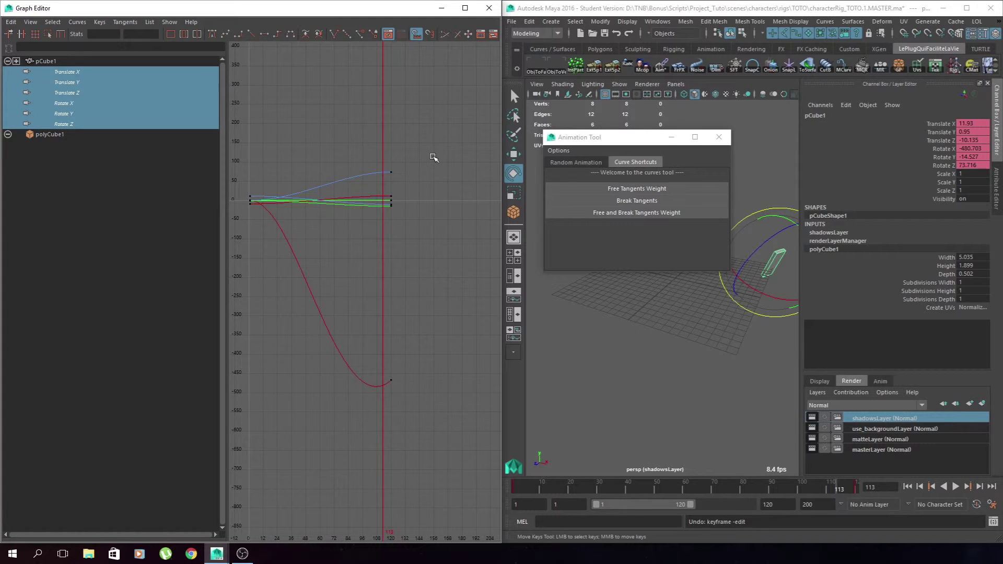
# Delete all of pCube1's animation keys, return to Random Animation and close the Graph Editor to enlarge the main window.
pyautogui.moveTo(440, 128); pyautogui.dragTo(246, 422)
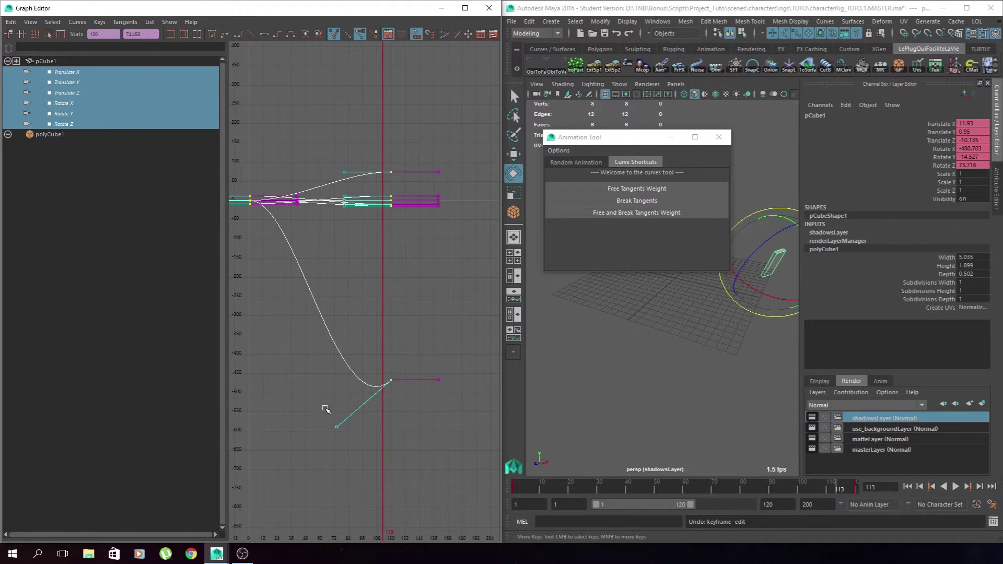
pyautogui.press('Delete')
pyautogui.click(576, 162)
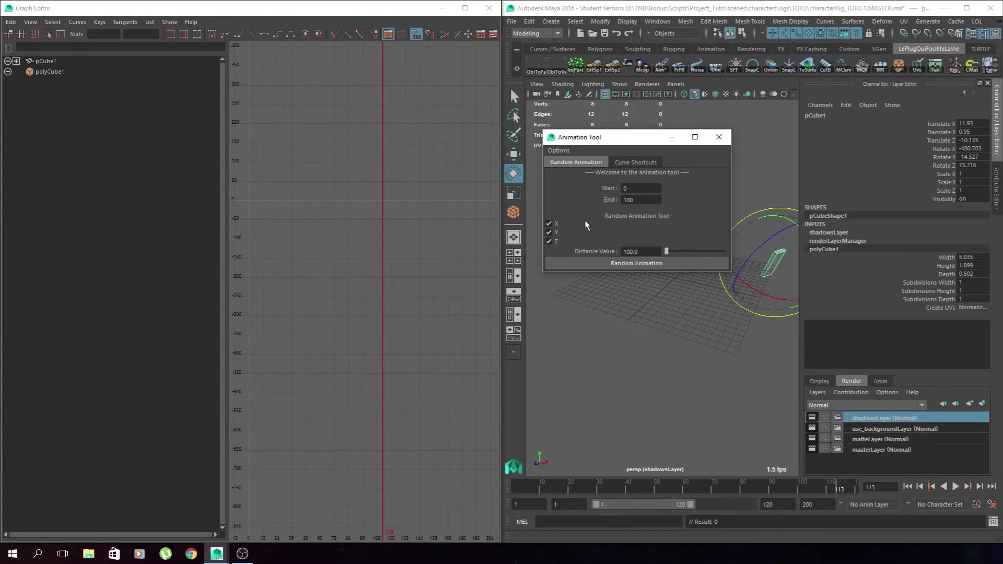
pyautogui.click(482, 11)
pyautogui.moveTo(564, 8); pyautogui.dragTo(380, 0)
pyautogui.moveTo(628, 146); pyautogui.dragTo(718, 154)
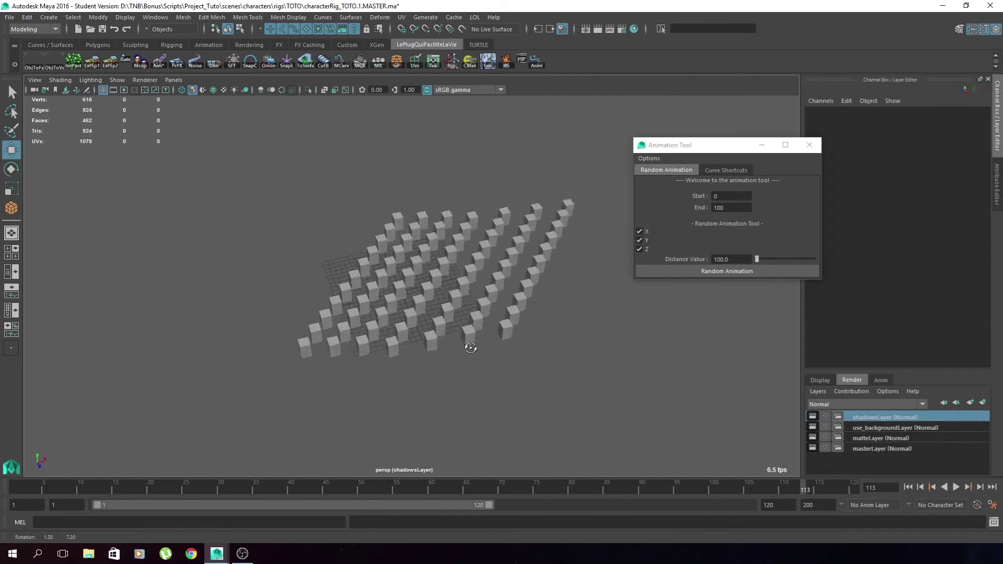
# Apply Random Animation to all cubes in the grid on X, Y and Z, from 0 to 100 with a distance value of 100.
pyautogui.keyDown('alt'); pyautogui.moveTo(468, 340); pyautogui.dragTo(443, 334); pyautogui.keyUp('alt')
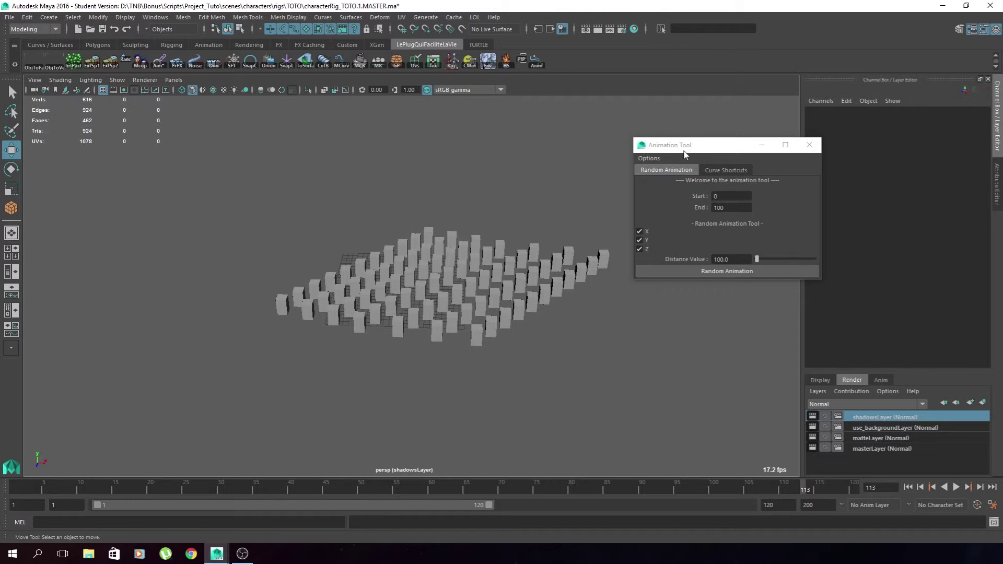
pyautogui.moveTo(687, 147); pyautogui.dragTo(696, 142)
pyautogui.moveTo(738, 190); pyautogui.dragTo(717, 192)
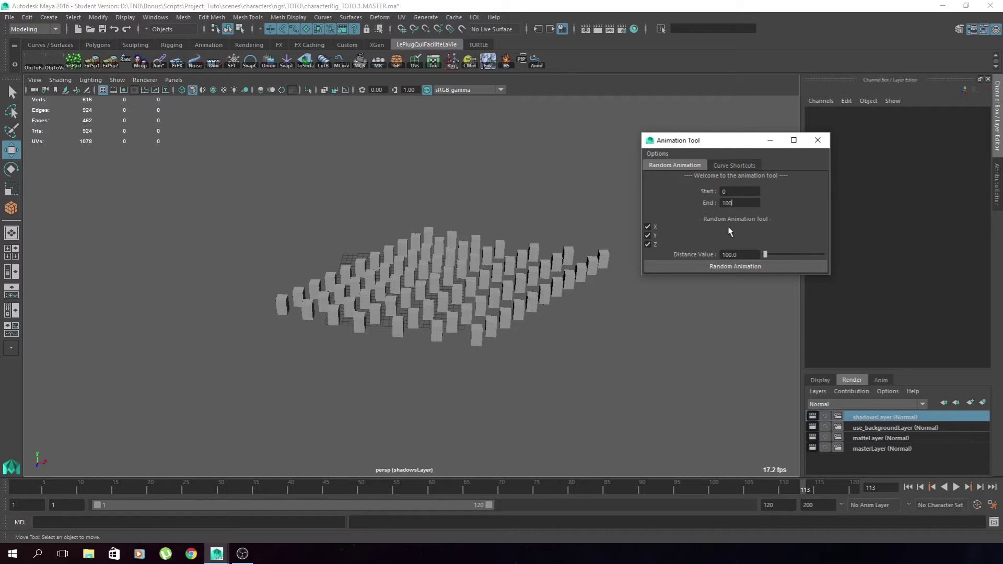
pyautogui.keyDown('alt'); pyautogui.moveTo(574, 325); pyautogui.dragTo(612, 284); pyautogui.keyUp('alt')
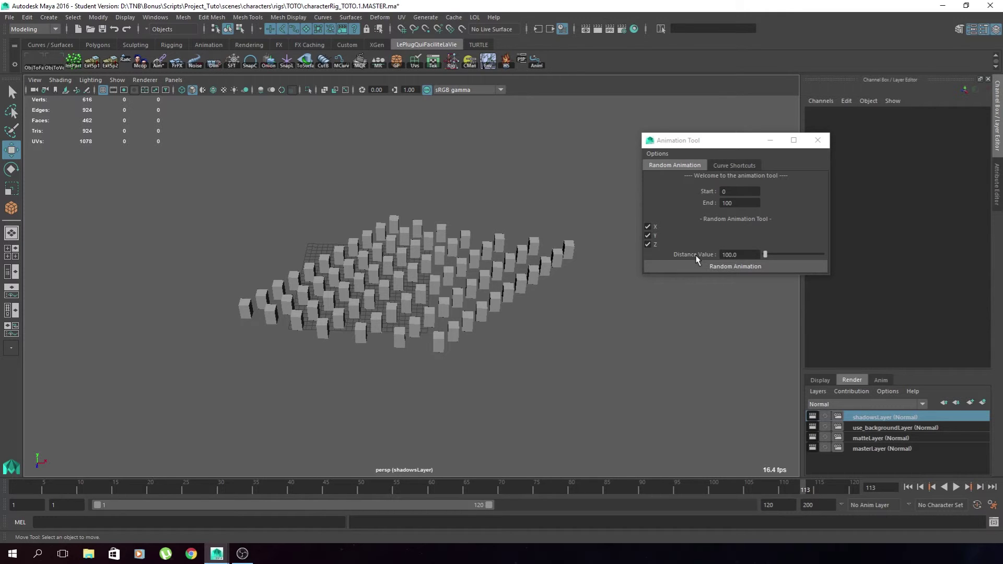
pyautogui.moveTo(592, 170); pyautogui.dragTo(144, 391)
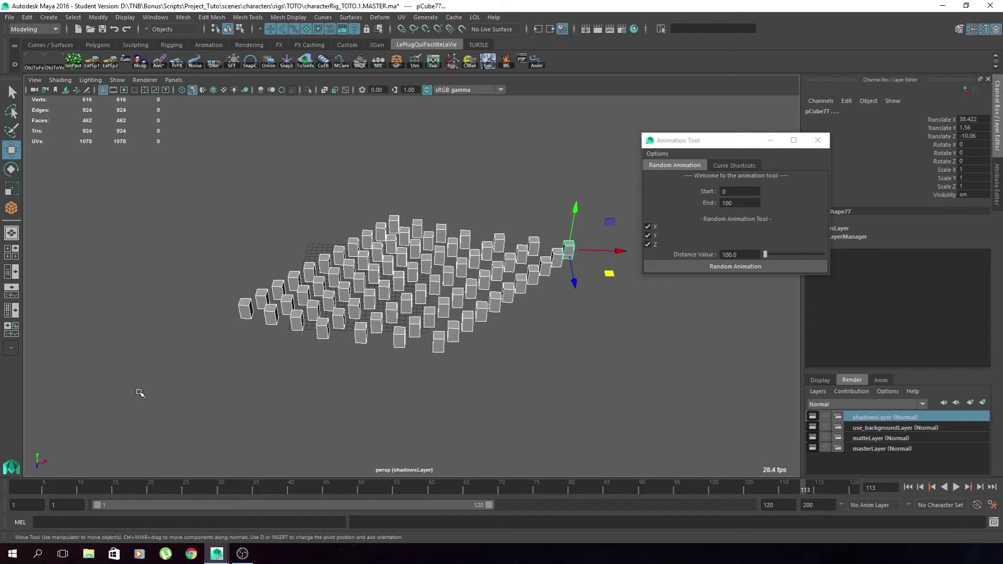
pyautogui.click(711, 266)
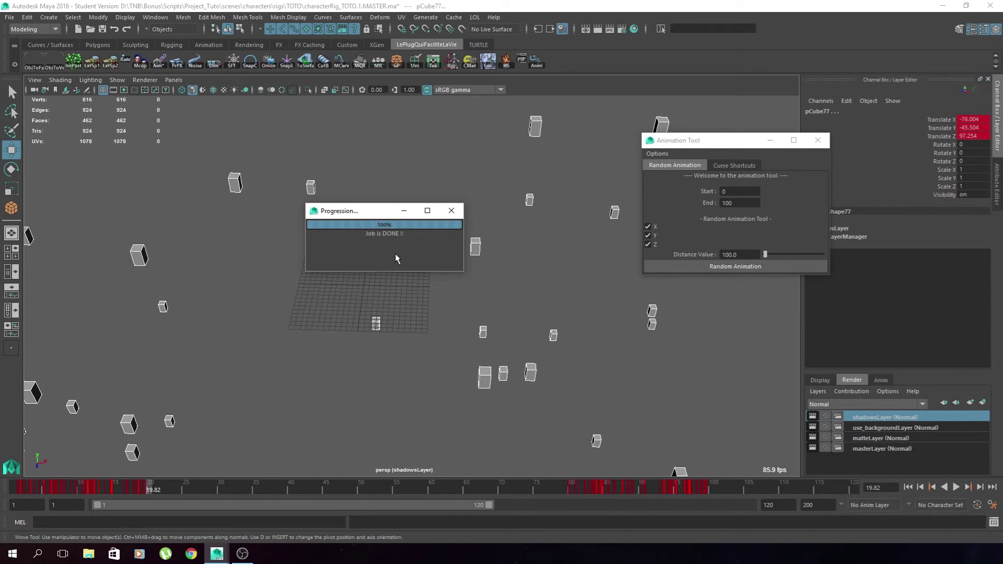
pyautogui.click(451, 211)
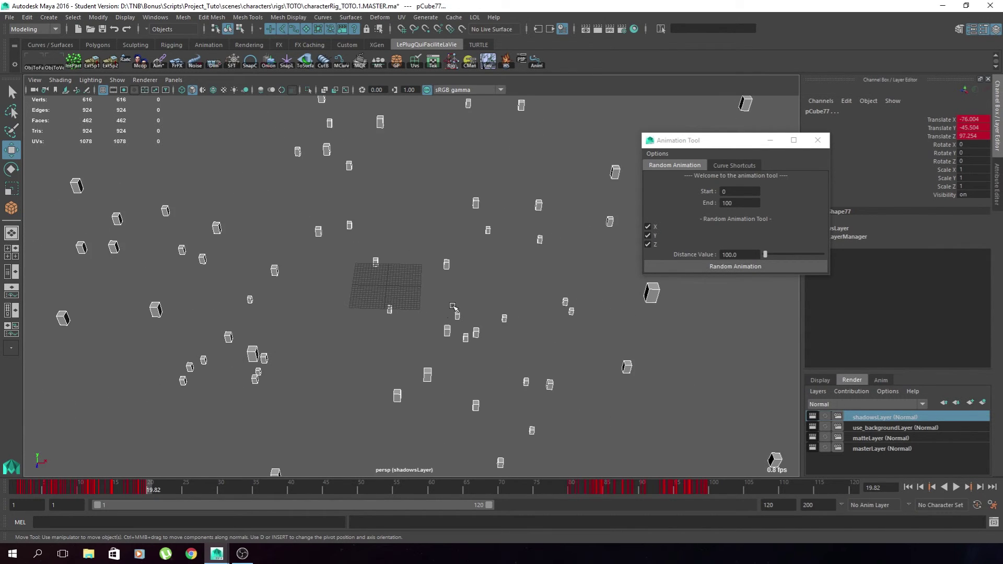
# Play the cubes' random animation from frame 1, stop playback near the end and close the Animation Tool.
pyautogui.moveTo(142, 492); pyautogui.dragTo(16, 491)
pyautogui.scroll(3, 436, 395)
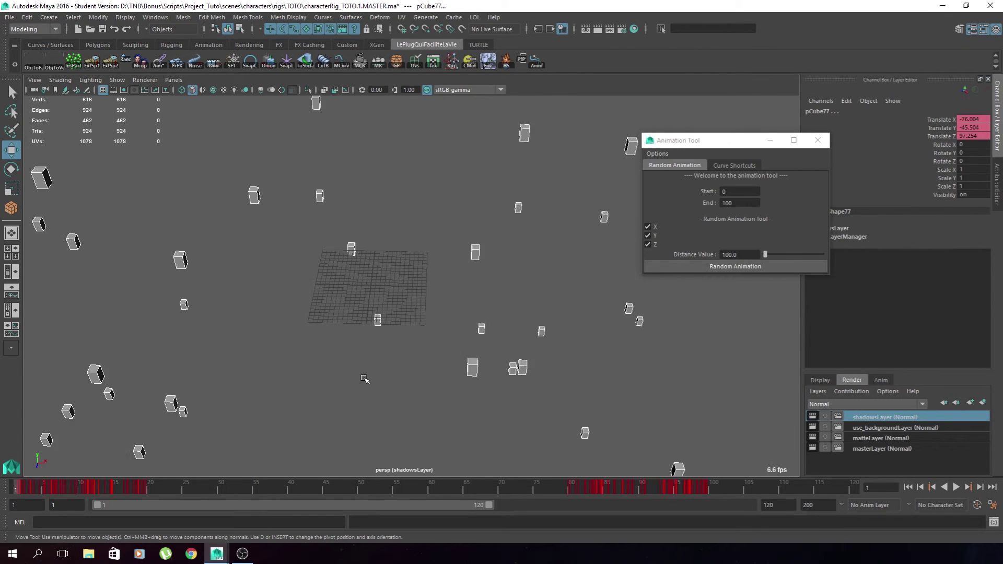
pyautogui.click(956, 486)
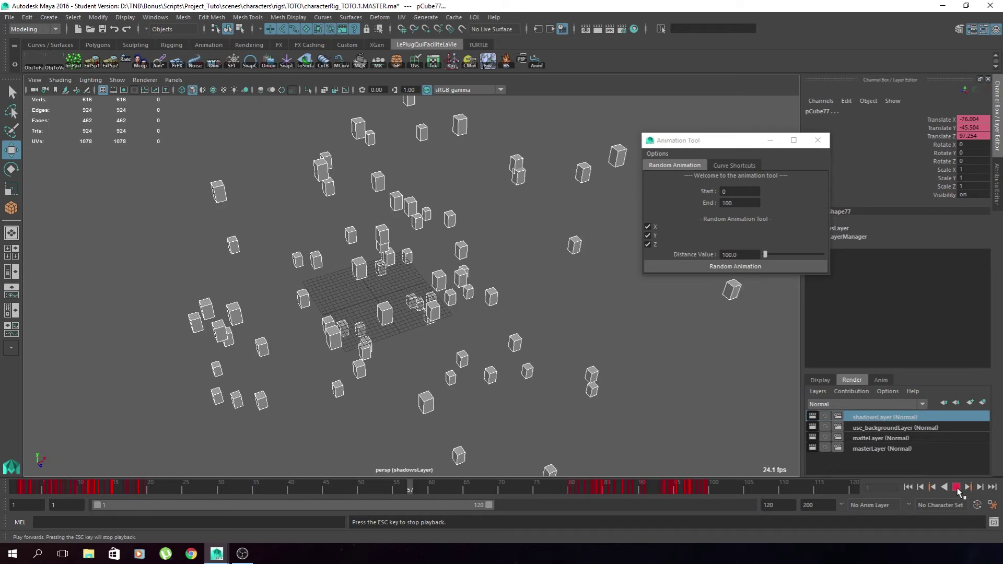
pyautogui.click(957, 486)
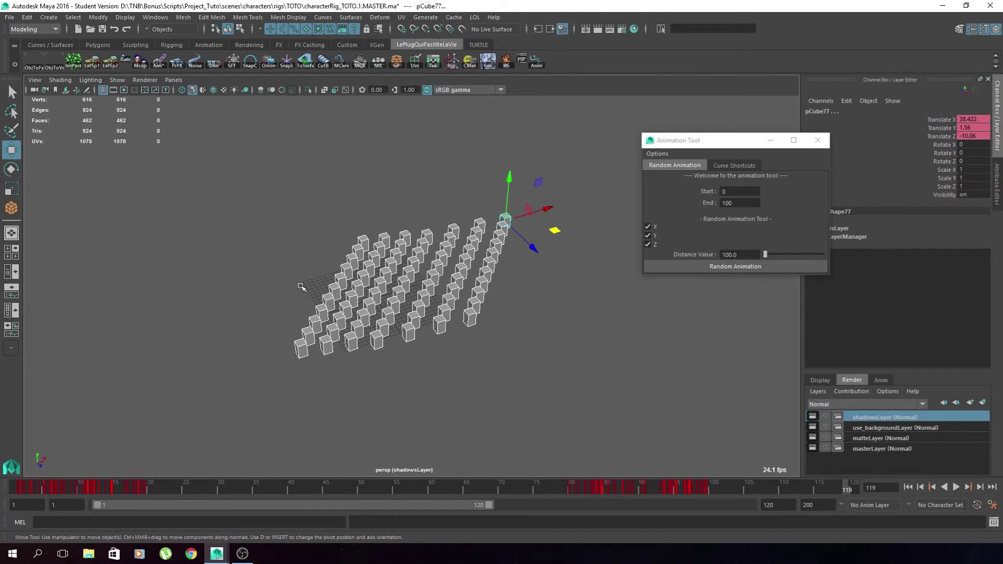
pyautogui.click(818, 140)
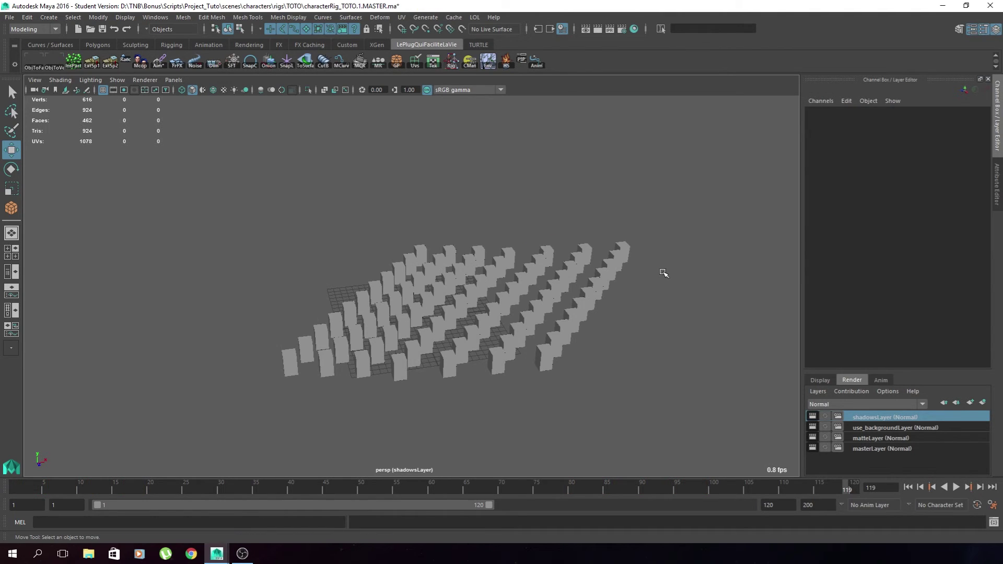
pyautogui.keyDown('alt'); pyautogui.moveTo(663, 273); pyautogui.dragTo(595, 293); pyautogui.keyUp('alt')
pyautogui.scroll(-2, 450, 198)
pyautogui.keyDown('alt'); pyautogui.moveTo(450, 197); pyautogui.dragTo(444, 172, button='middle'); pyautogui.keyUp('alt')
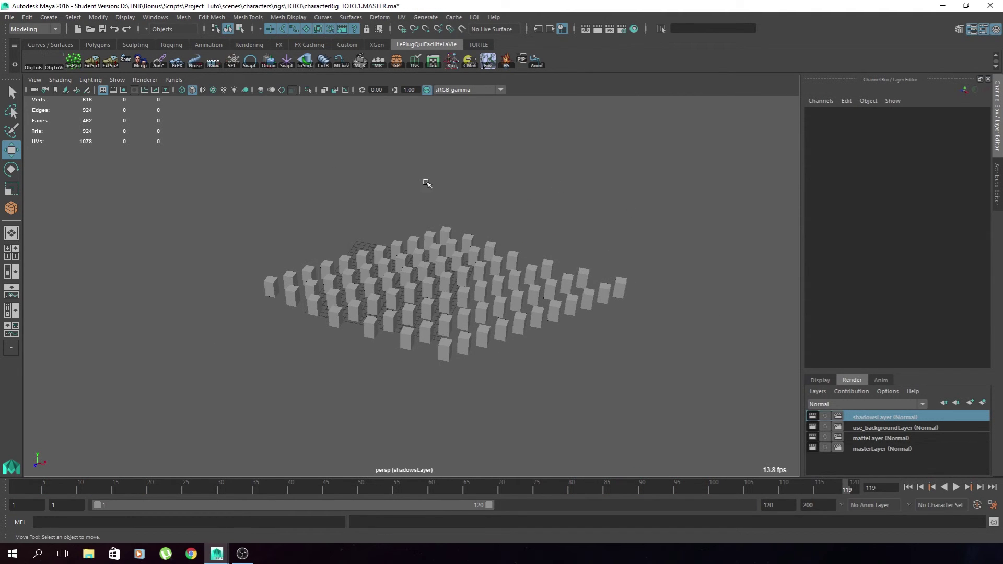
pyautogui.moveTo(247, 155); pyautogui.dragTo(718, 420)
pyautogui.click(565, 418)
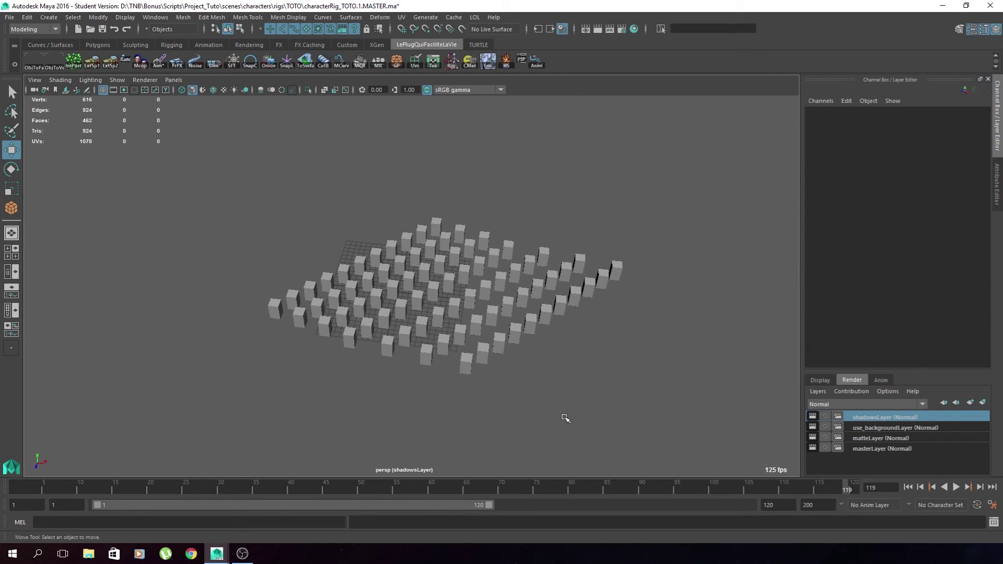
pyautogui.keyDown('alt'); pyautogui.moveTo(489, 398); pyautogui.dragTo(520, 401); pyautogui.keyUp('alt')
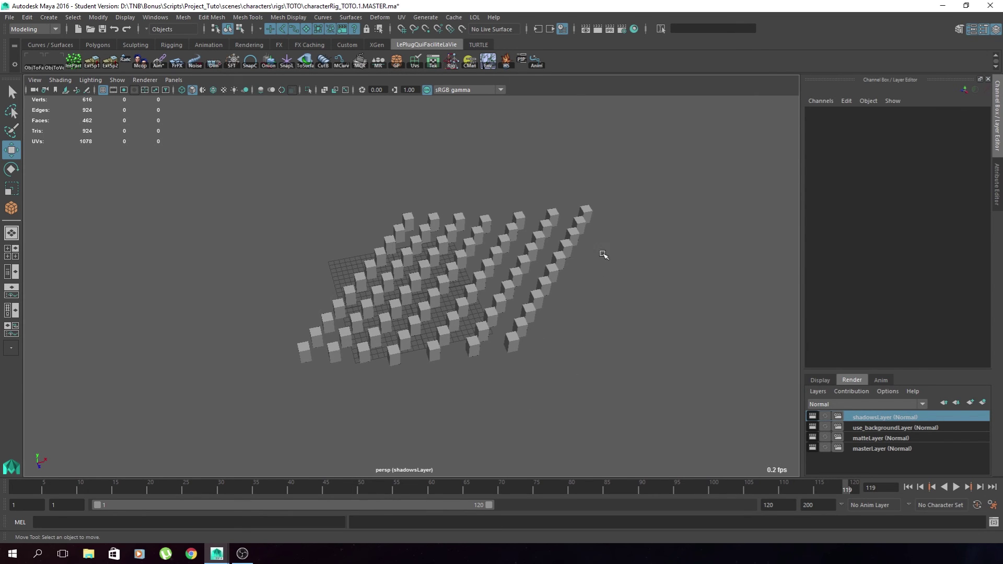